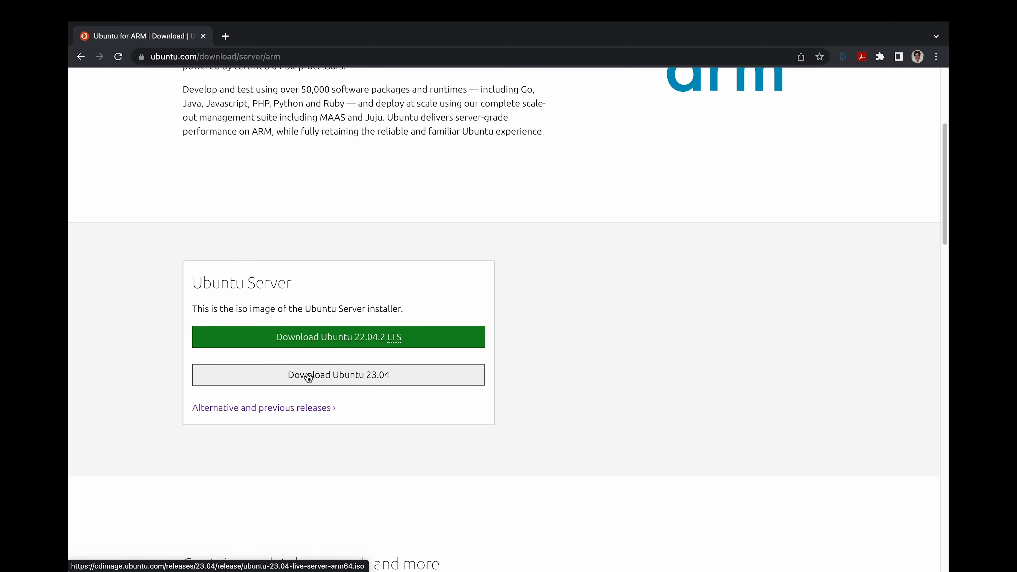
# - Start downloading the Ubuntu 23.04 server image for ARM, then cancel the save
pyautogui.click(351, 383)
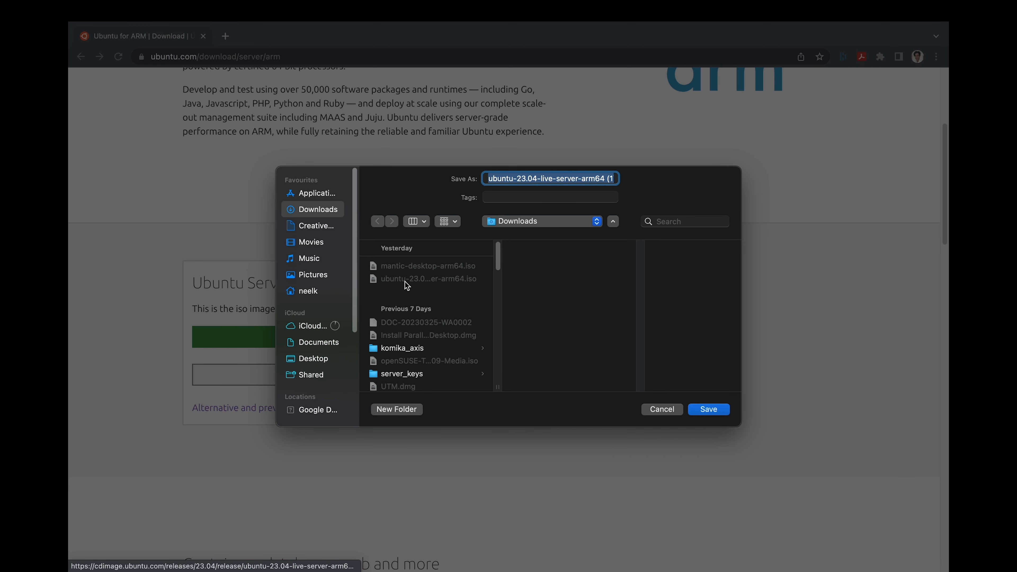
pyautogui.click(662, 409)
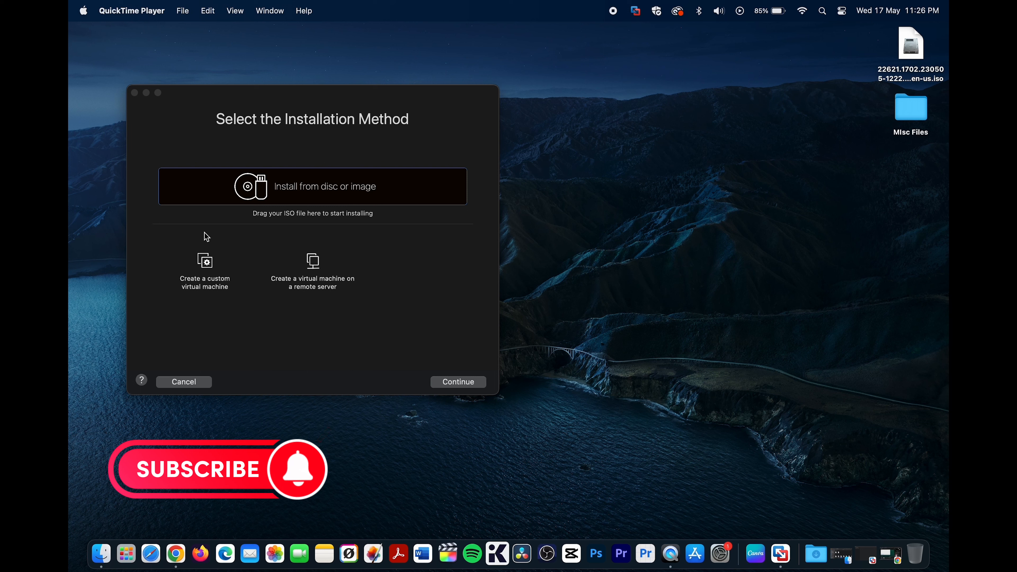
# - In VMware Fusion, configure a custom virtual machine for Ubuntu 64-bit Arm with a new virtual disk
pyautogui.click(207, 267)
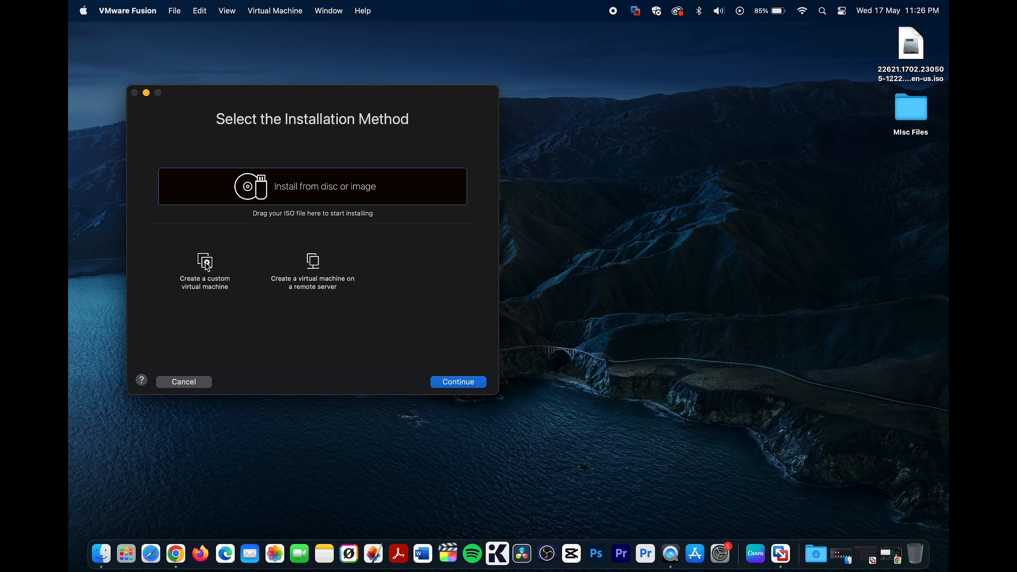
pyautogui.click(207, 278)
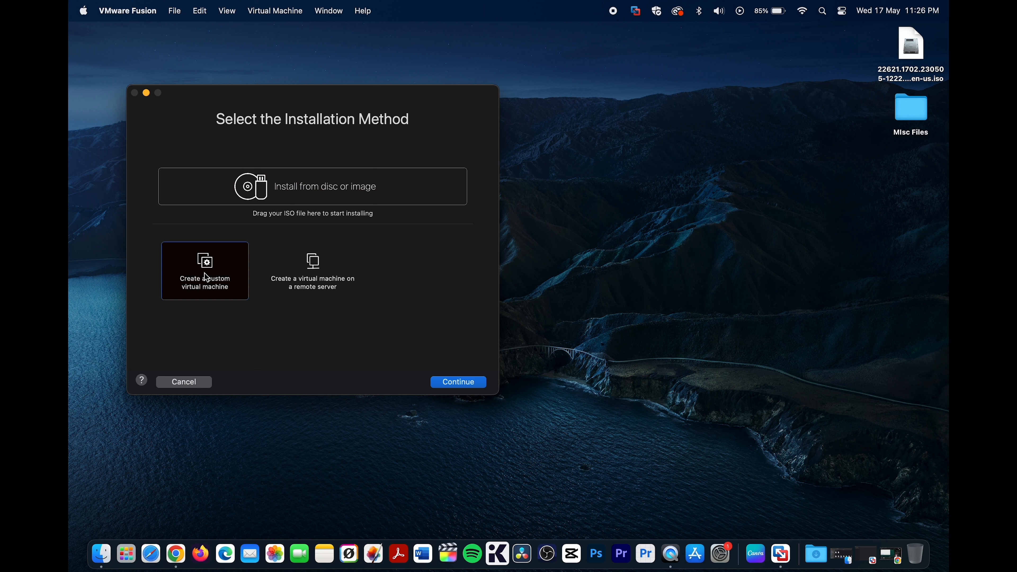
pyautogui.click(470, 387)
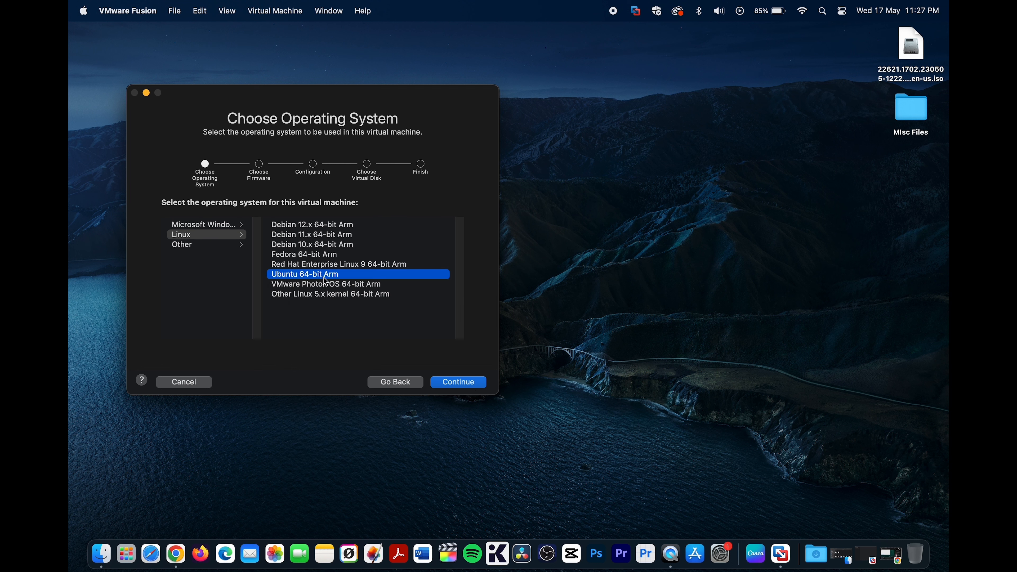
pyautogui.click(461, 382)
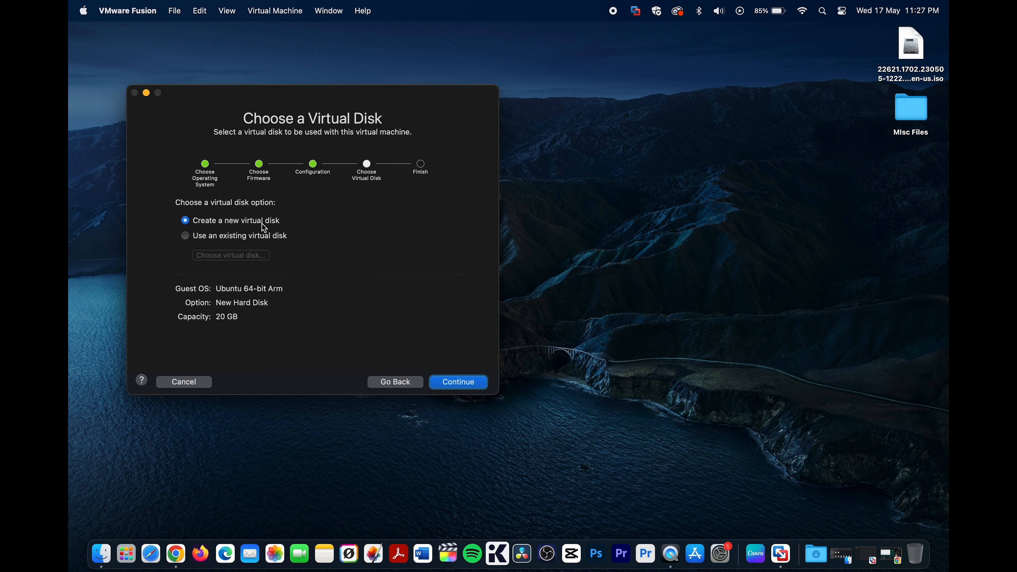
pyautogui.click(461, 386)
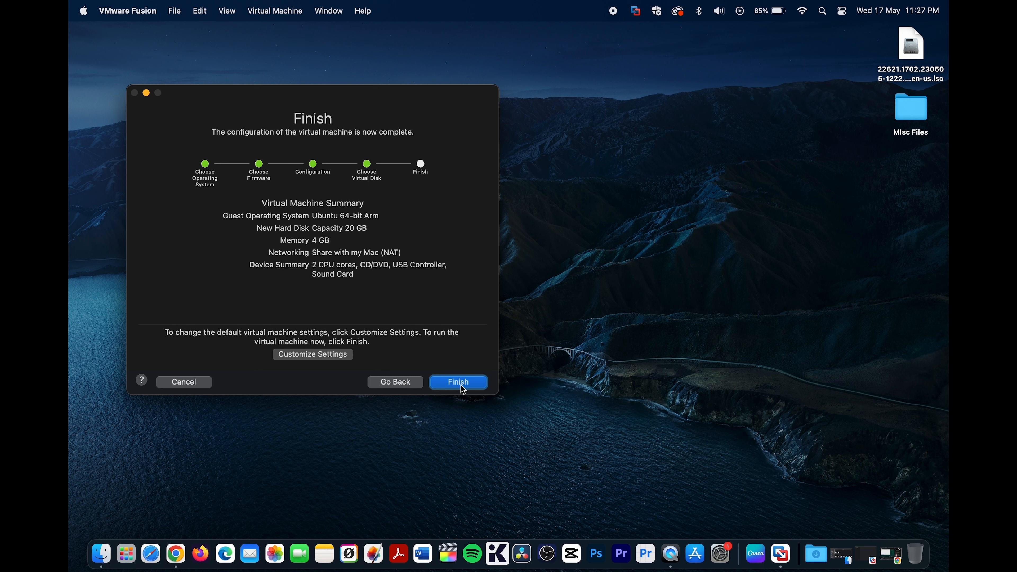
# - Choose to customize the settings and save the virtual machine as "Ubuntu 23.04 64-bit Arm"
pyautogui.click(309, 355)
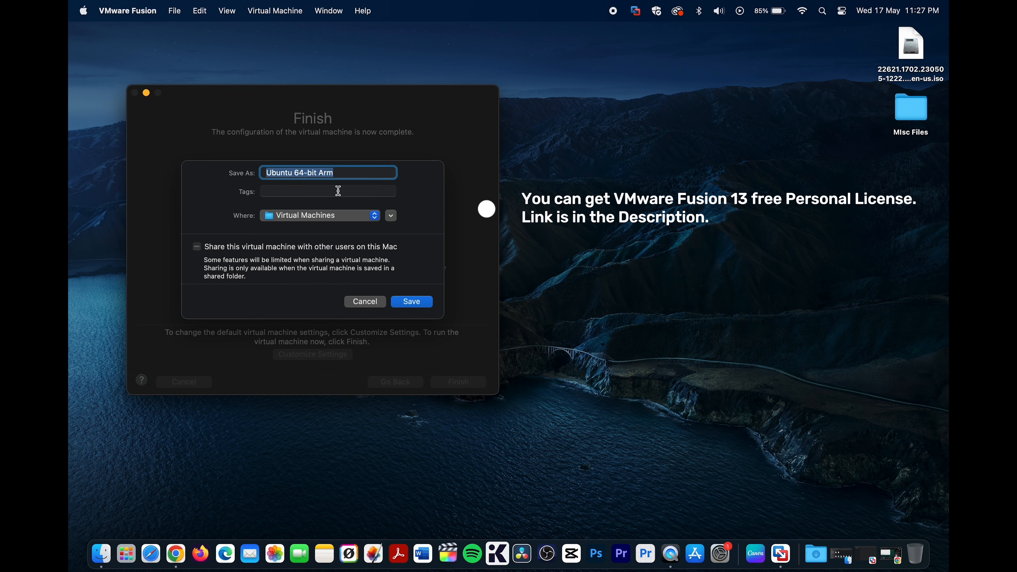
pyautogui.click(296, 172)
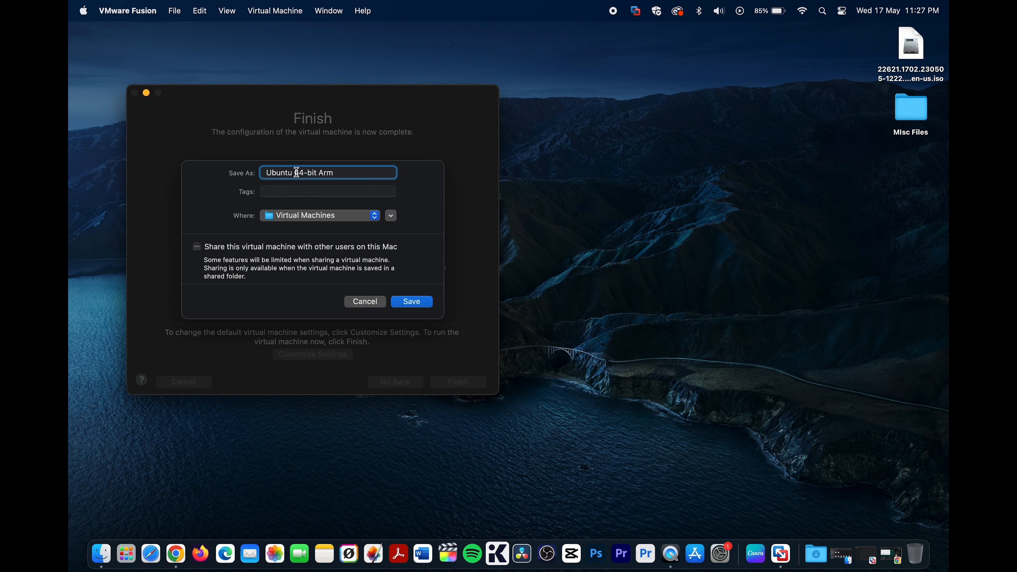
pyautogui.write('23.04')
pyautogui.click(413, 303)
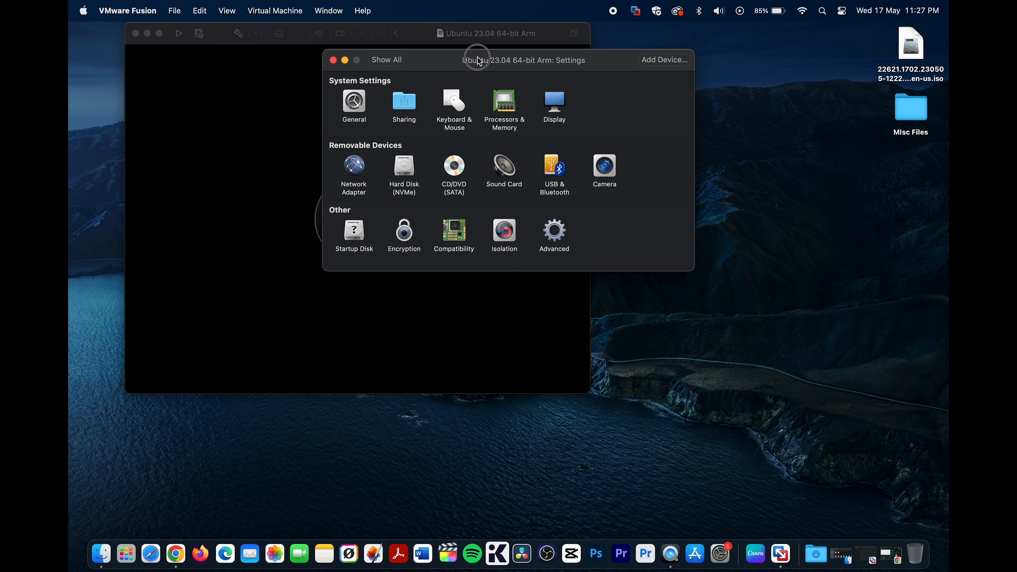
# - Assign 4 processor cores to the virtual machine
pyautogui.moveTo(477, 59); pyautogui.dragTo(347, 117)
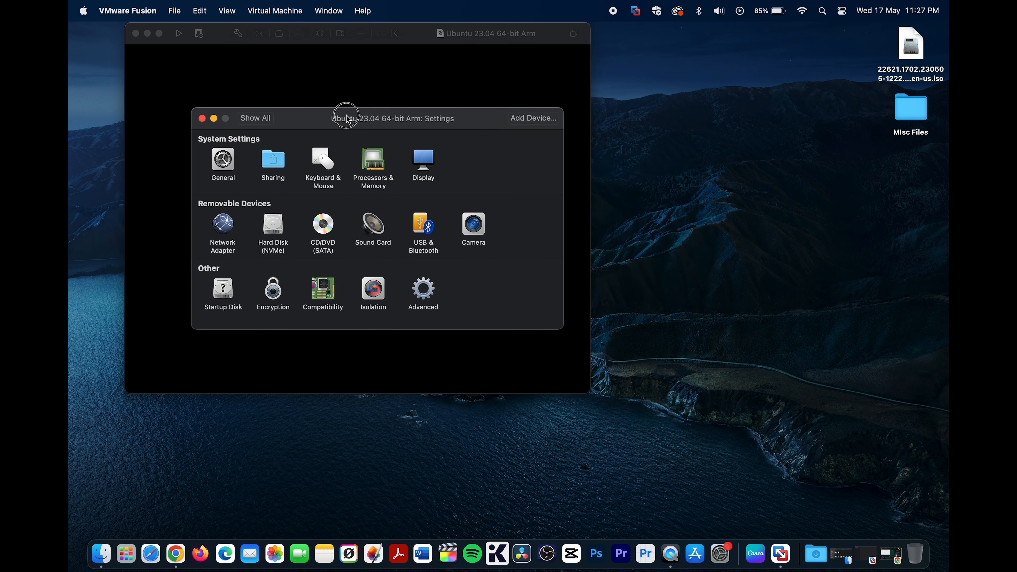
pyautogui.click(375, 169)
pyautogui.click(352, 166)
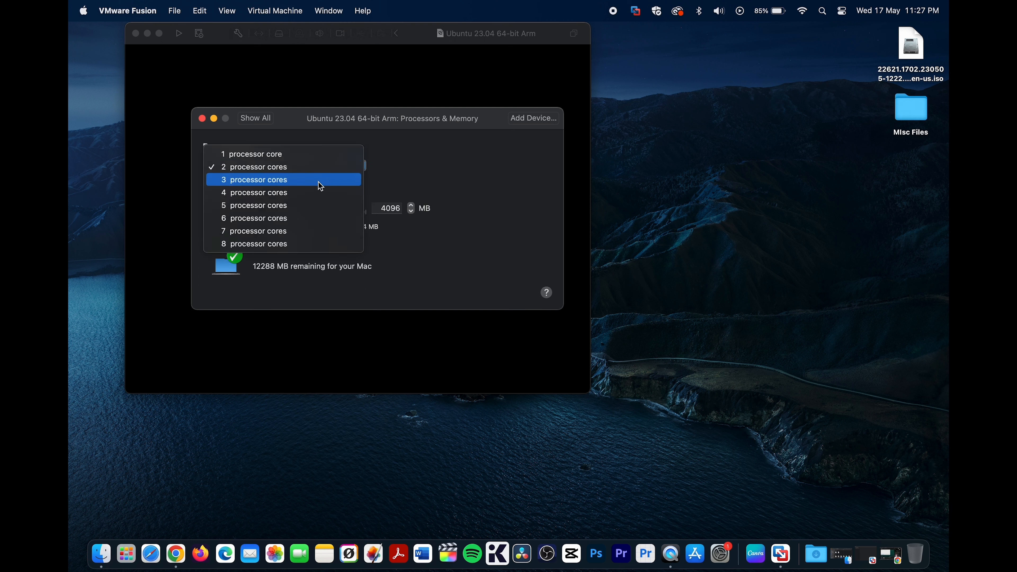
pyautogui.click(314, 193)
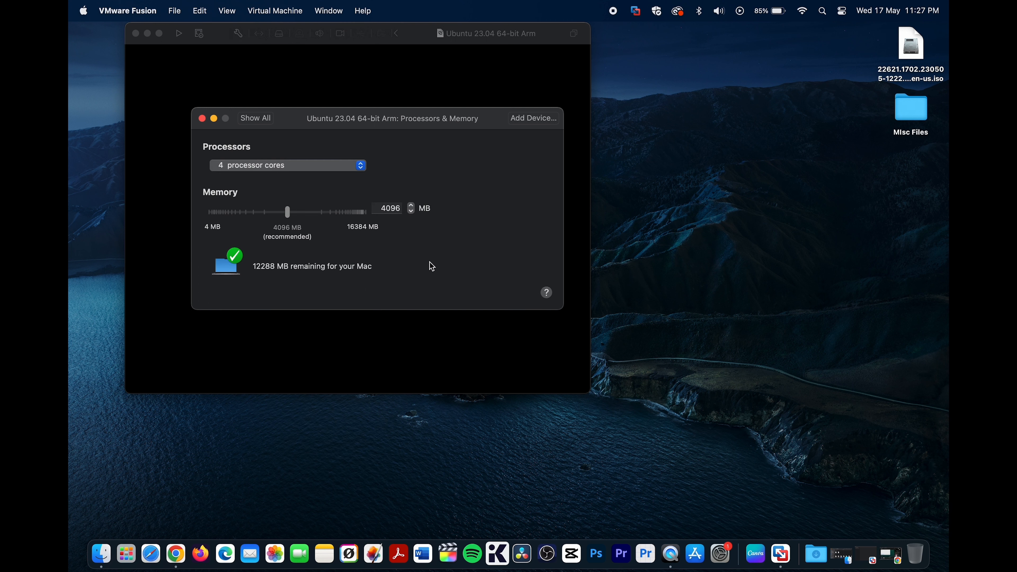
# - Set the virtual machine's NVMe hard disk size to 40 GB and apply the change
pyautogui.click(256, 118)
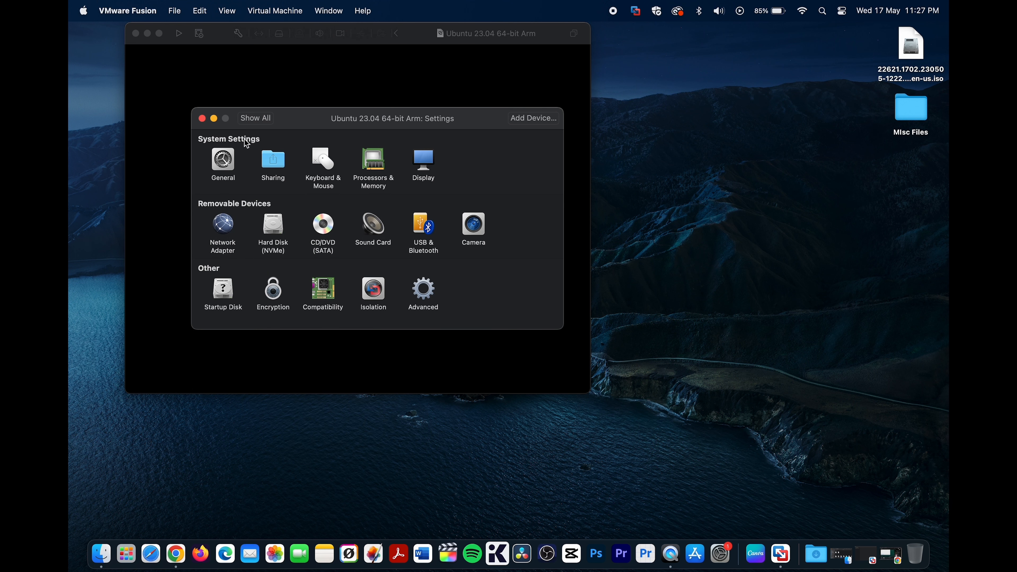
pyautogui.click(275, 234)
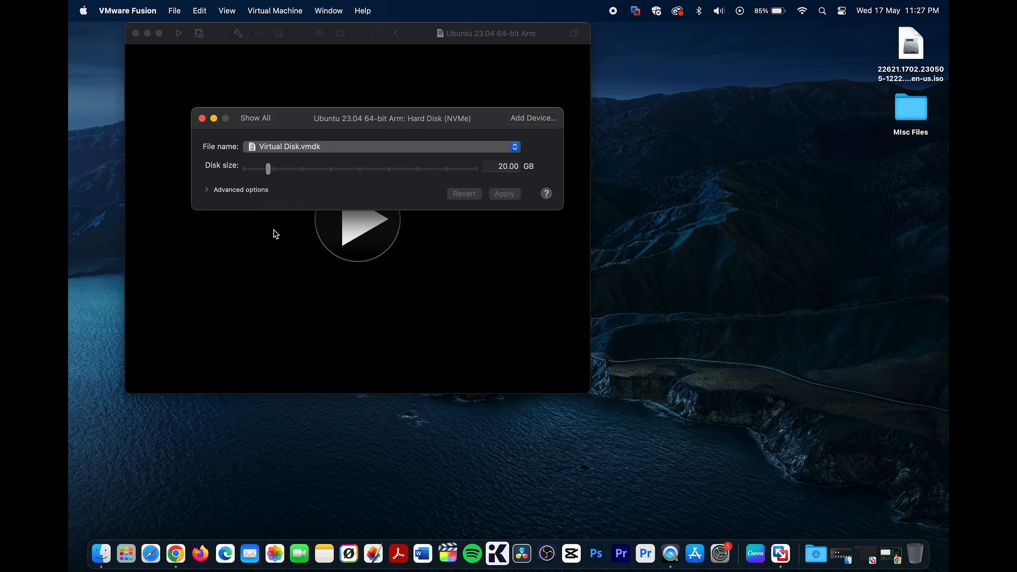
pyautogui.click(504, 166)
pyautogui.press('BackSpace')
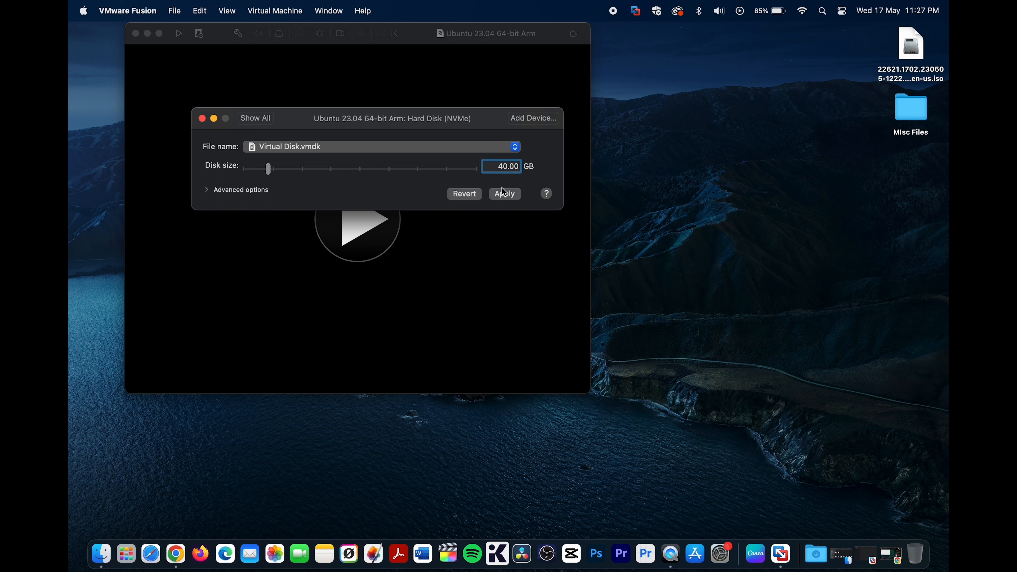
pyautogui.click(505, 194)
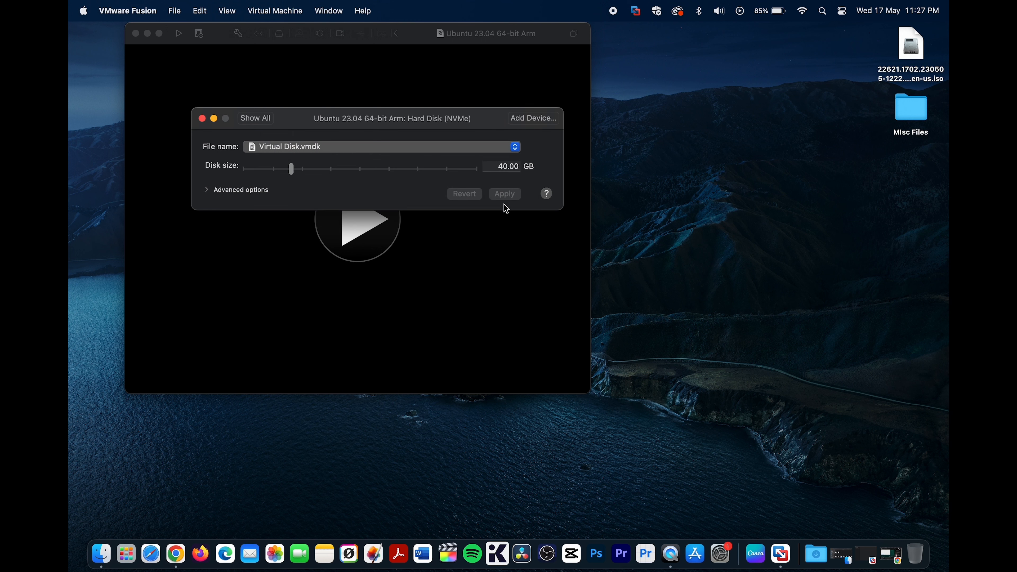
# - Attach ubuntu-23.04-live-server-arm64.iso from Downloads to the CD/DVD drive, enable its connection, and close the settings
pyautogui.click(256, 118)
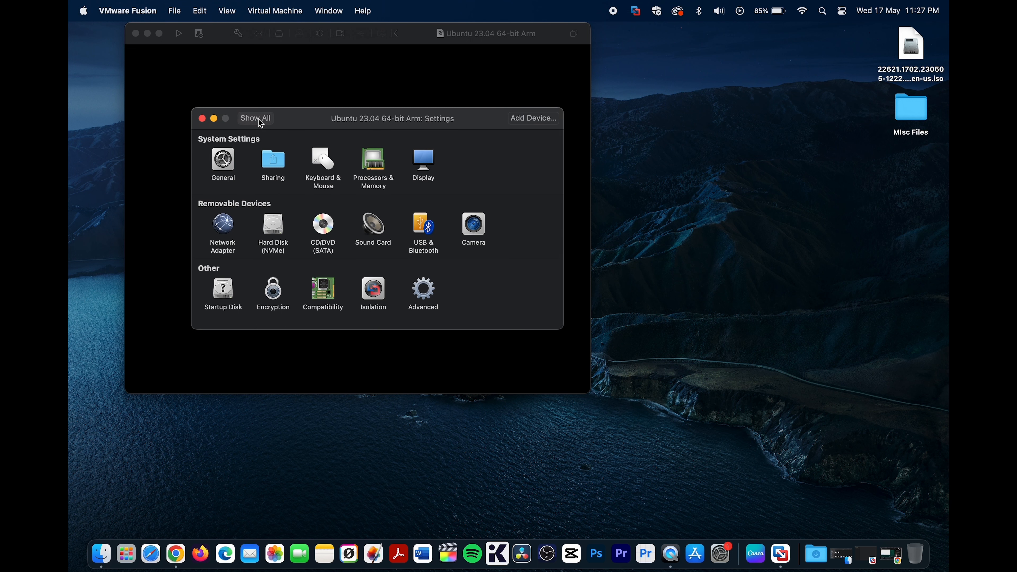
pyautogui.click(323, 226)
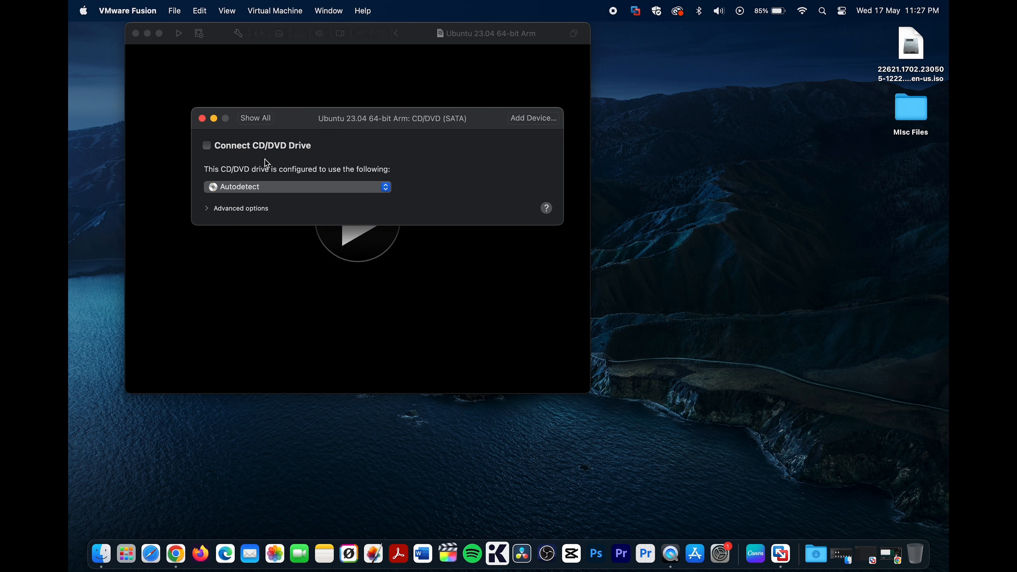
pyautogui.click(309, 188)
pyautogui.click(288, 208)
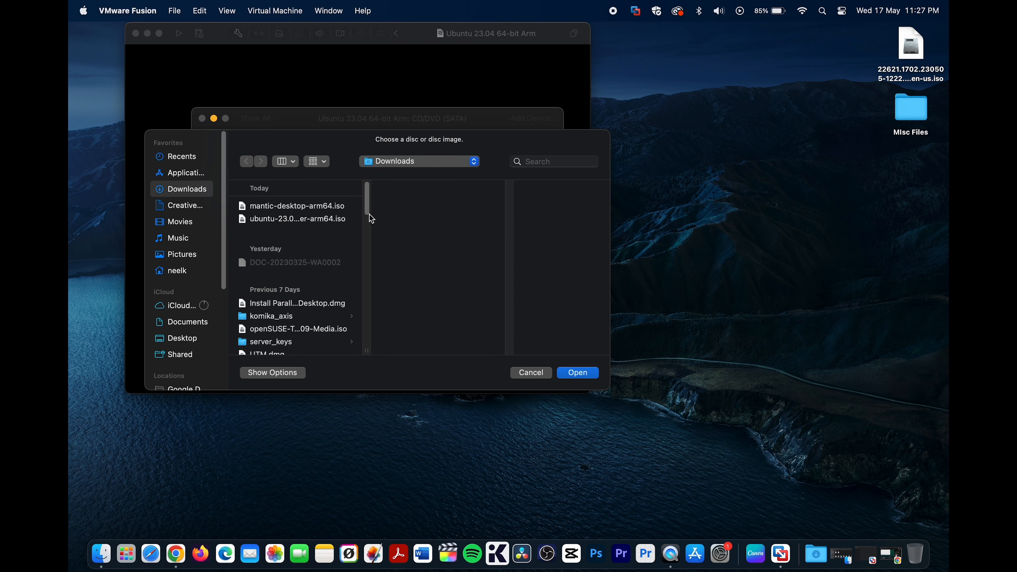
pyautogui.click(313, 220)
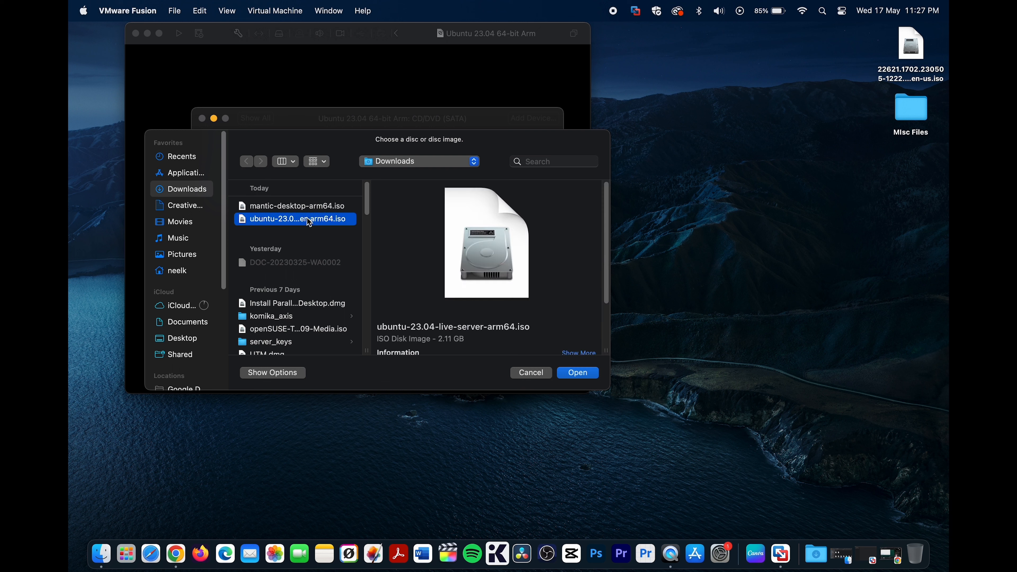
pyautogui.click(577, 373)
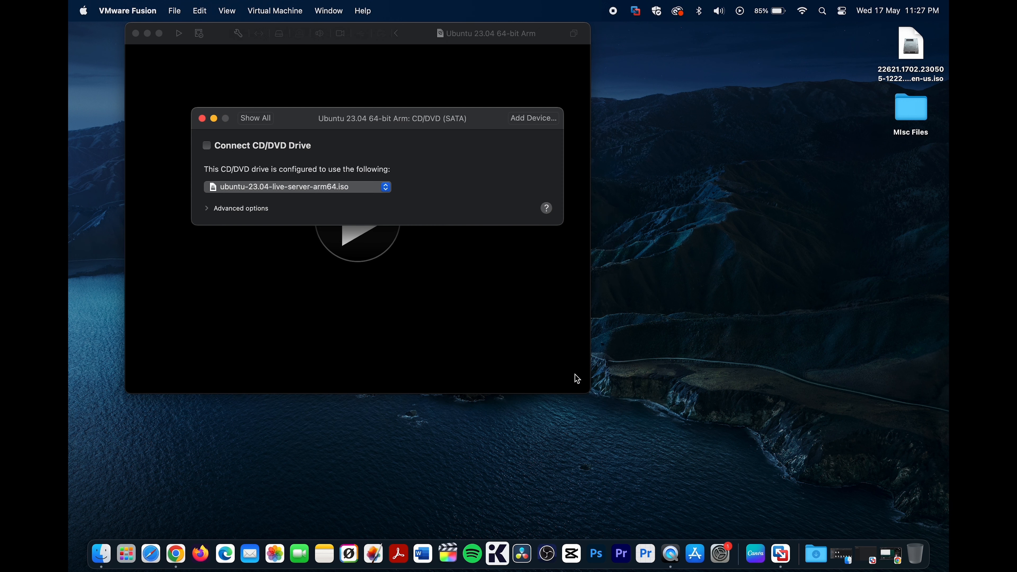
pyautogui.click(224, 147)
pyautogui.click(202, 118)
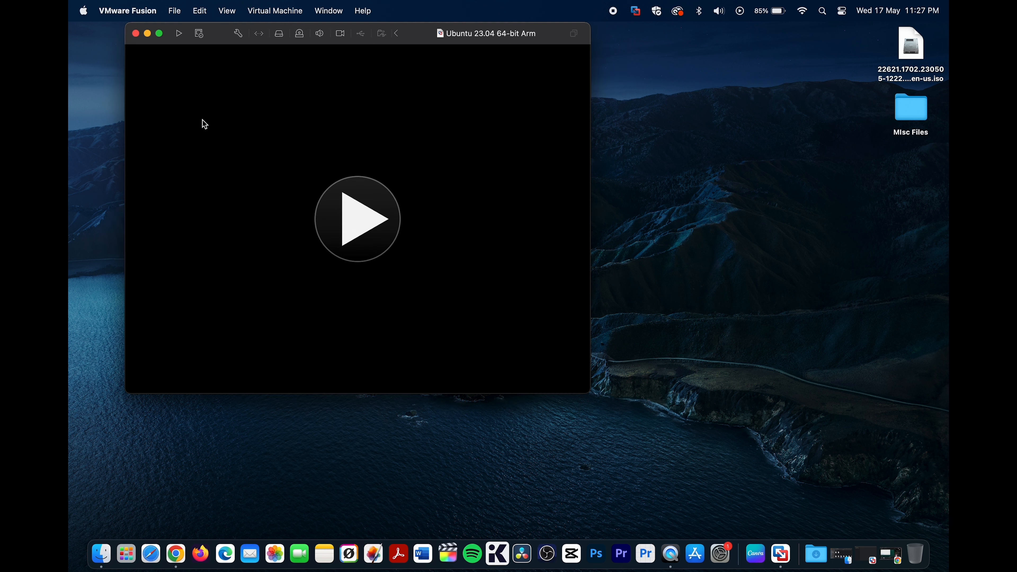
# - Start the virtual machine and boot the "Try or Install Ubuntu Server" entry
pyautogui.click(354, 214)
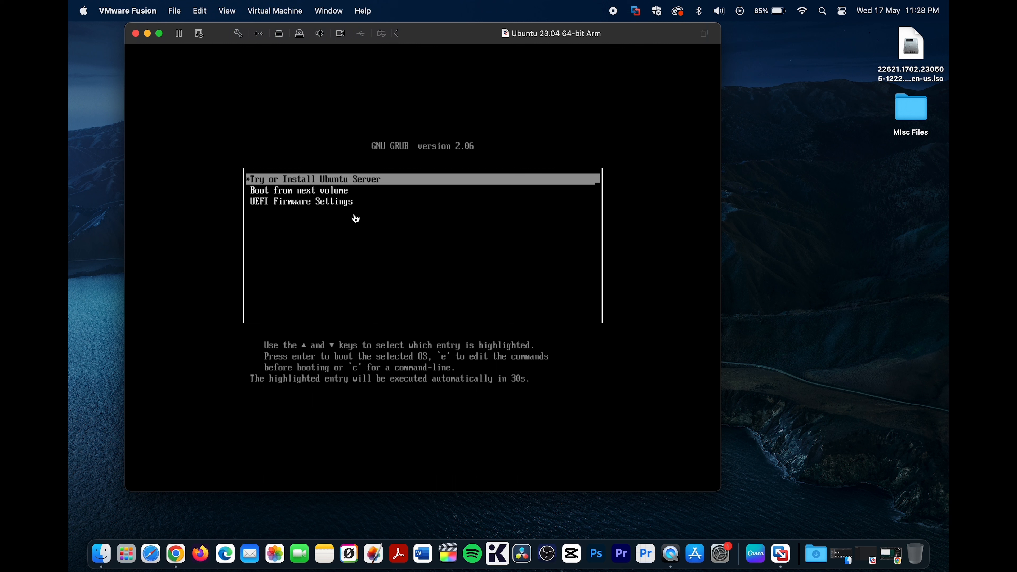
pyautogui.click(386, 233)
pyautogui.press('Return')
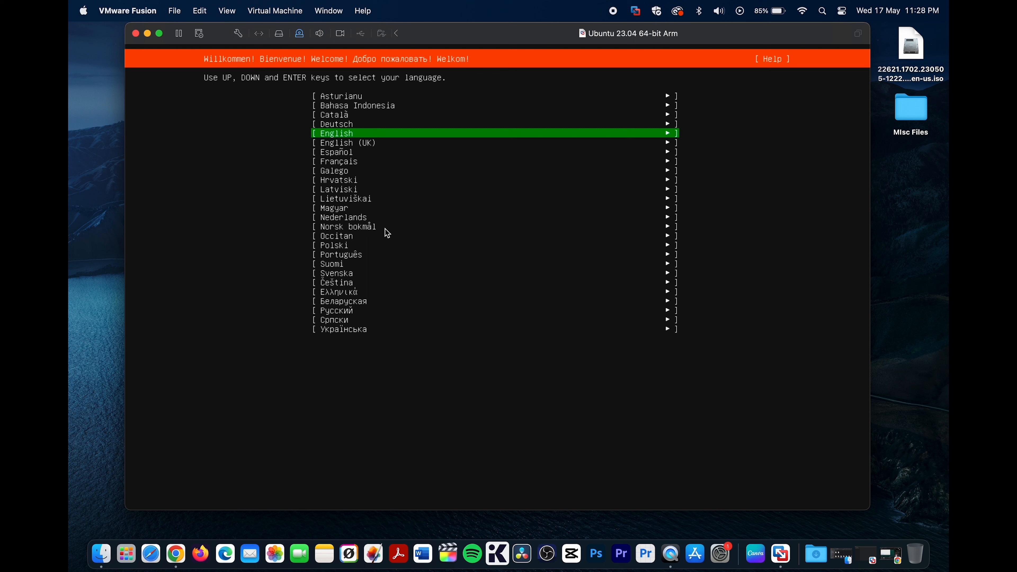
# - Use English for the installer with the English (US) keyboard layout, continuing without updating the installer
pyautogui.press('Return')
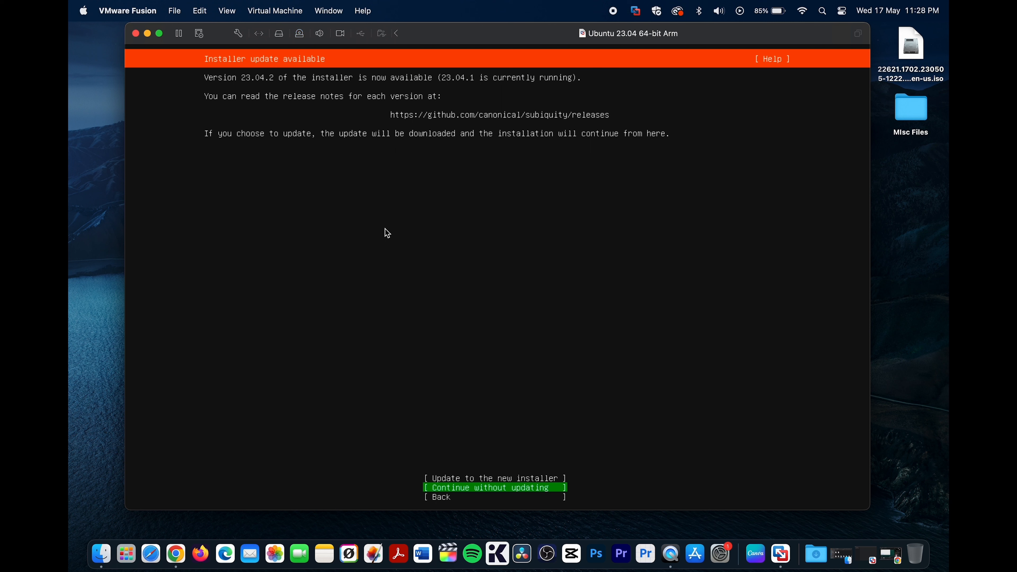
pyautogui.press('Return')
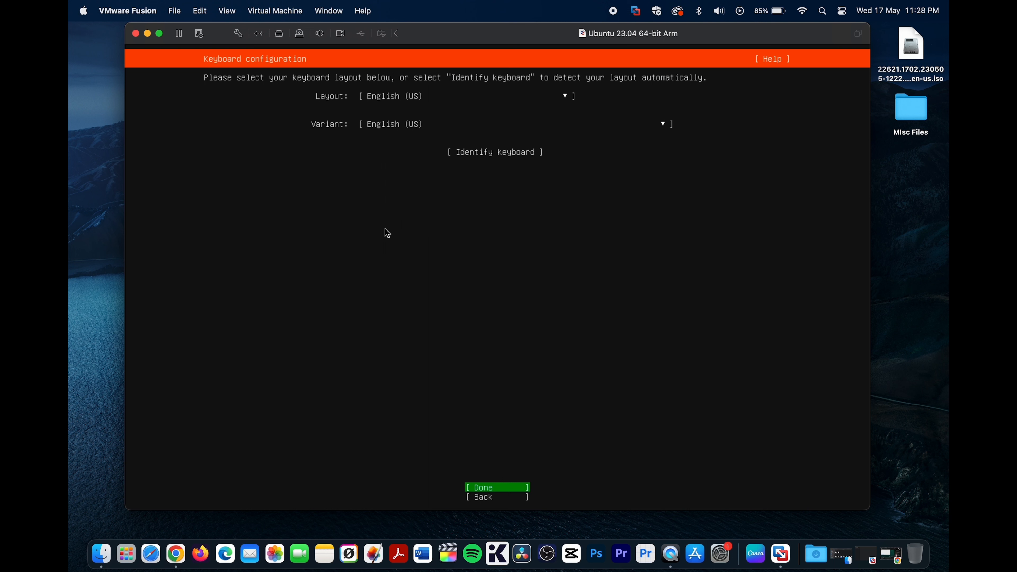
pyautogui.press('Return')
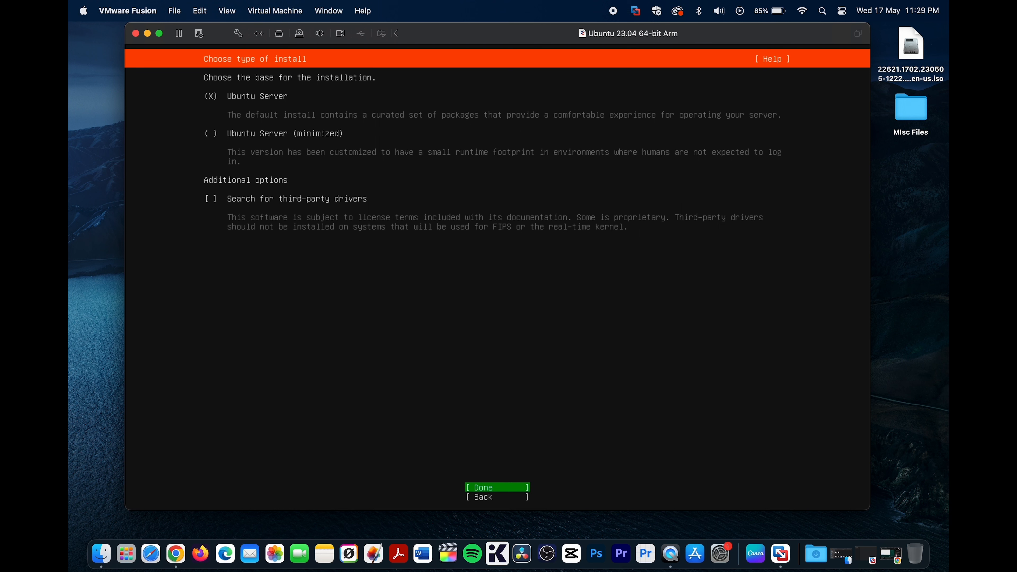
# - Choose the Ubuntu Server installation base and accept the default network connection, blank proxy and default archive mirror
pyautogui.press('Return')
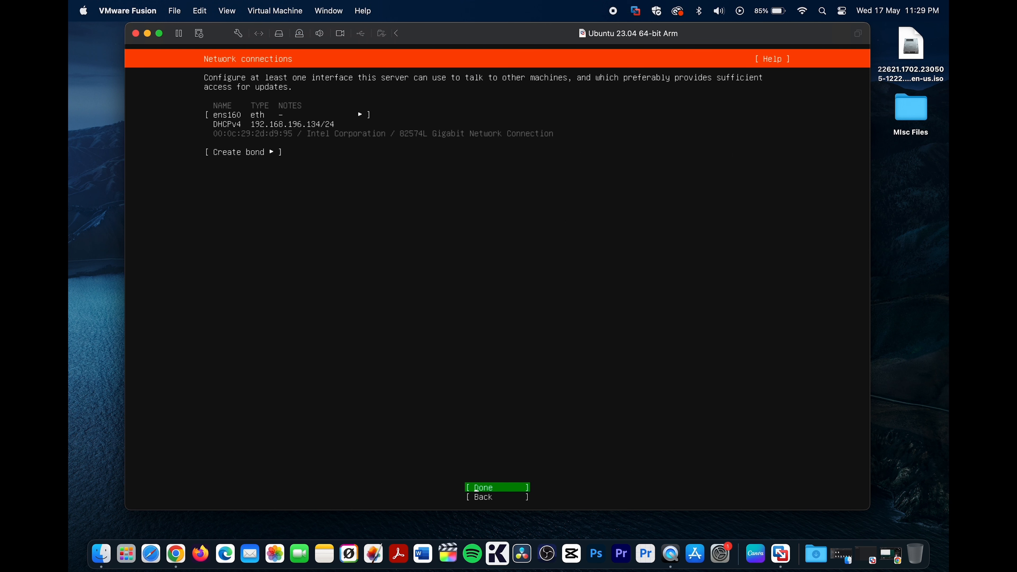
pyautogui.press('Return')
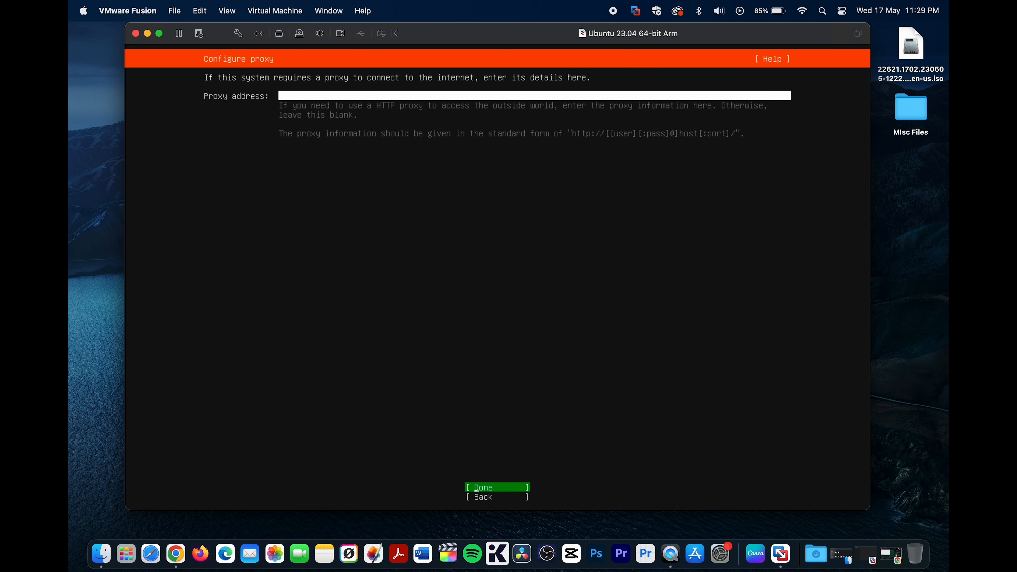
pyautogui.press('Return')
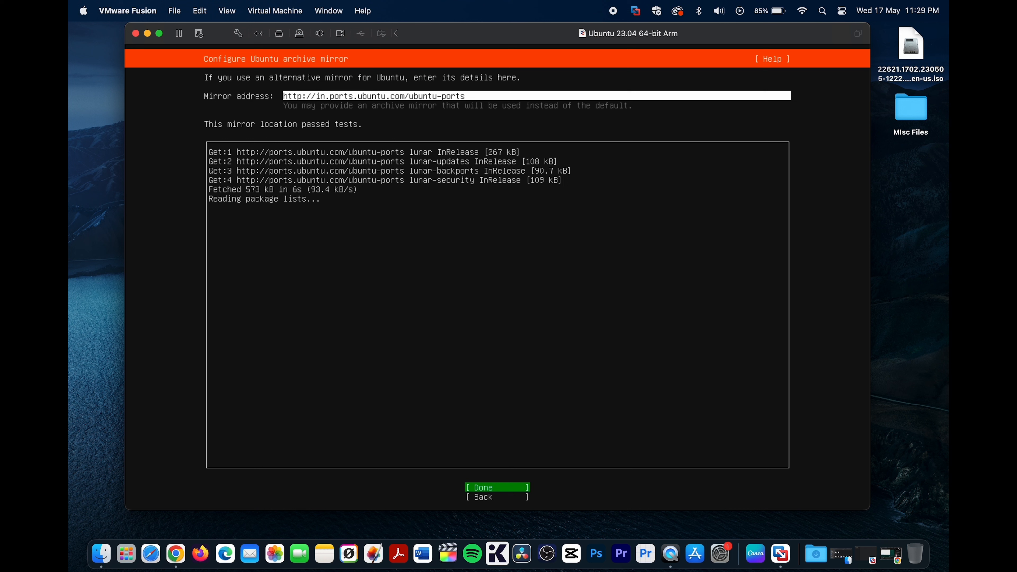
pyautogui.press('Return')
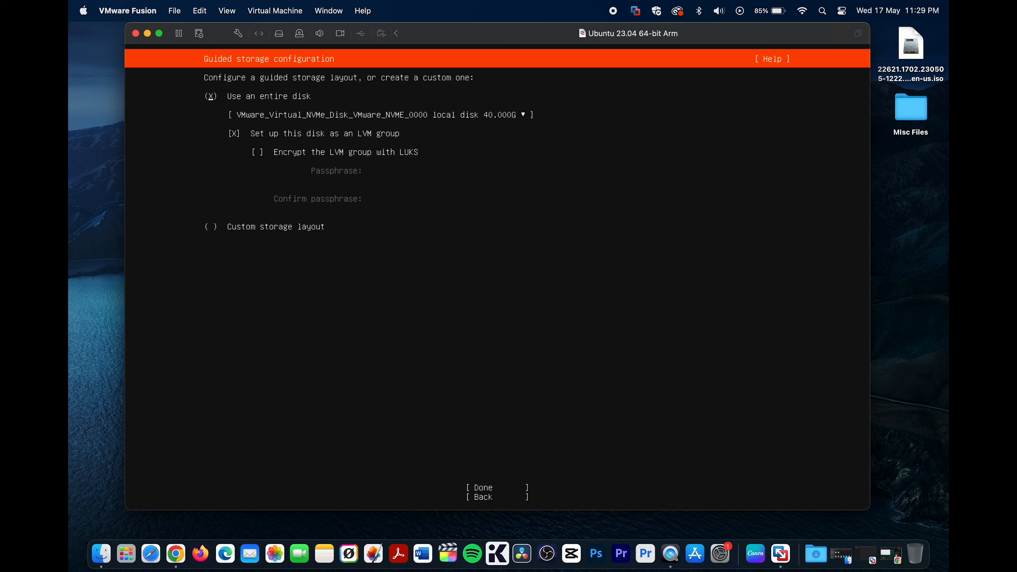
# - Accept the guided layout using the entire 40 GB disk as an LVM group without encryption, and confirm the destructive formatting
pyautogui.press('Down')
pyautogui.press('Down')
pyautogui.press('Down')
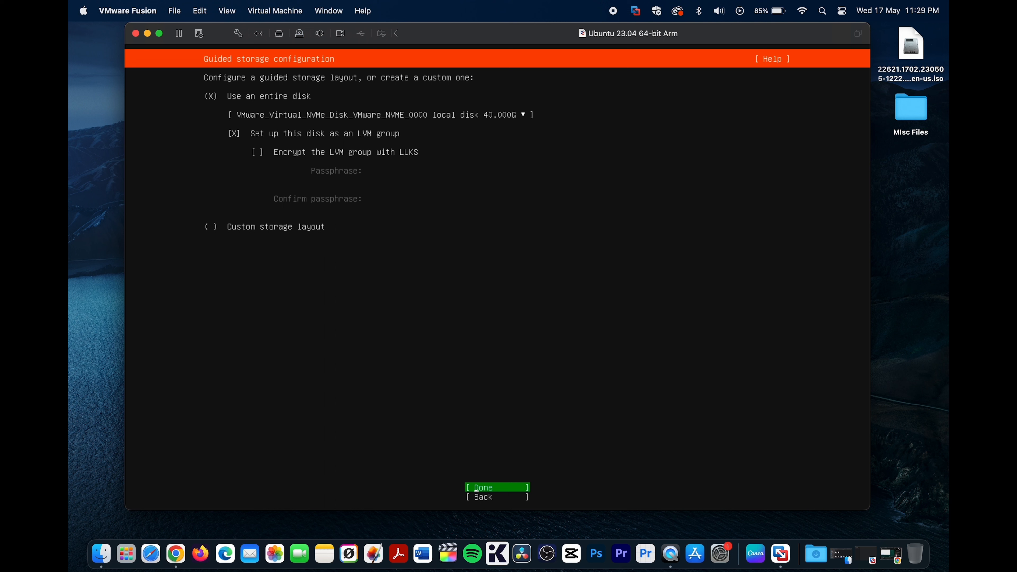
pyautogui.press('Return')
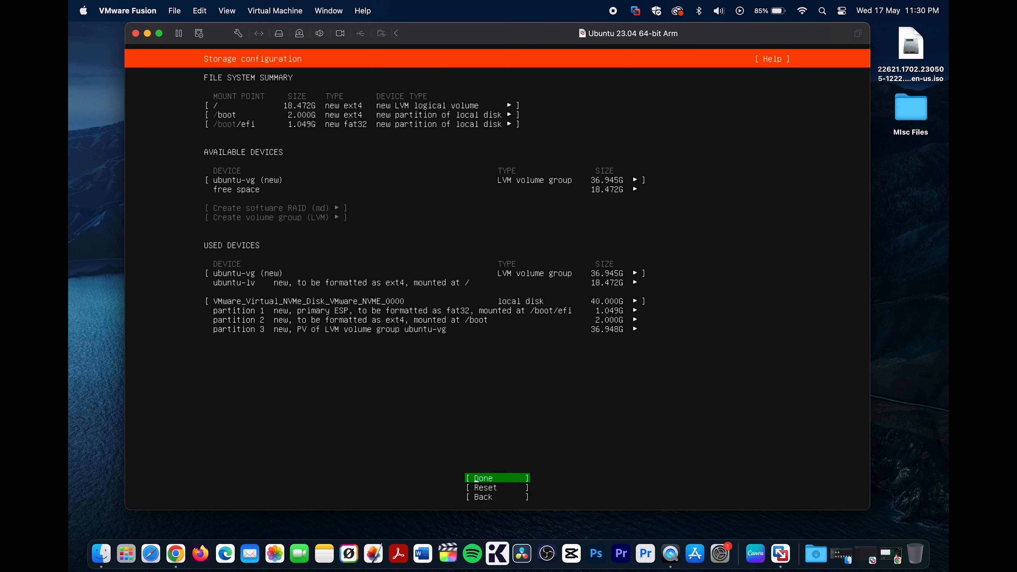
pyautogui.press('Return')
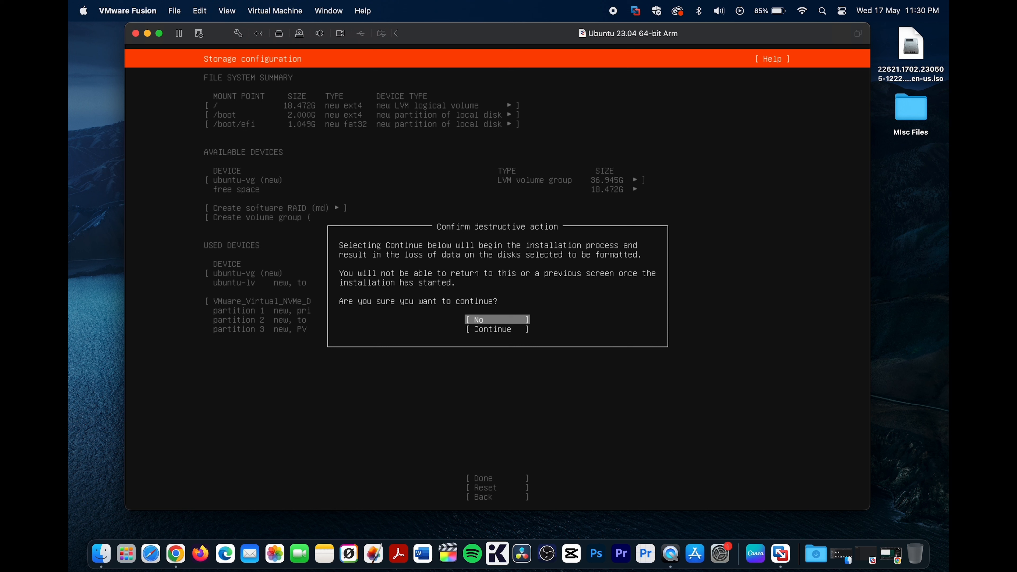
pyautogui.press('Down')
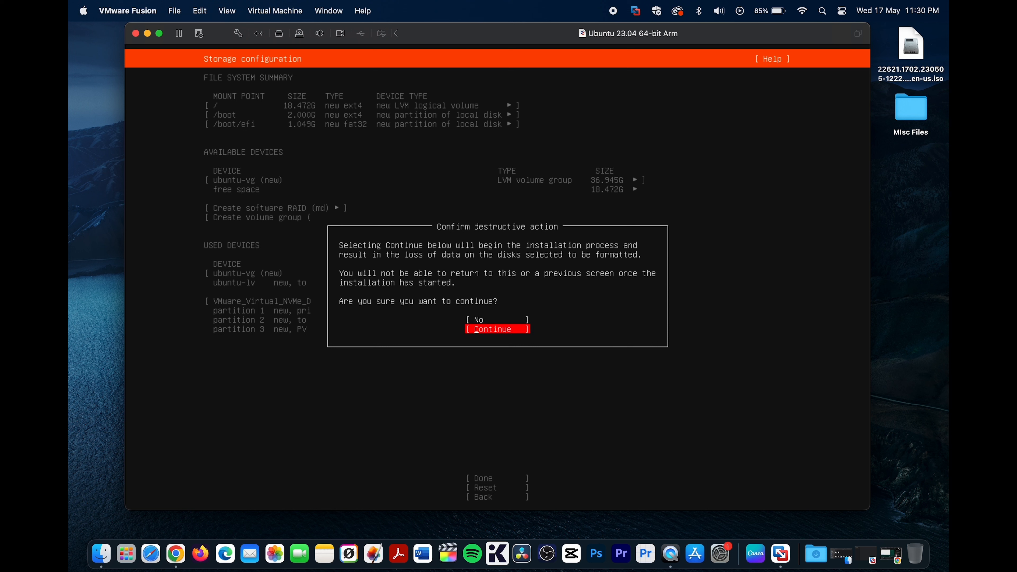
pyautogui.press('Return')
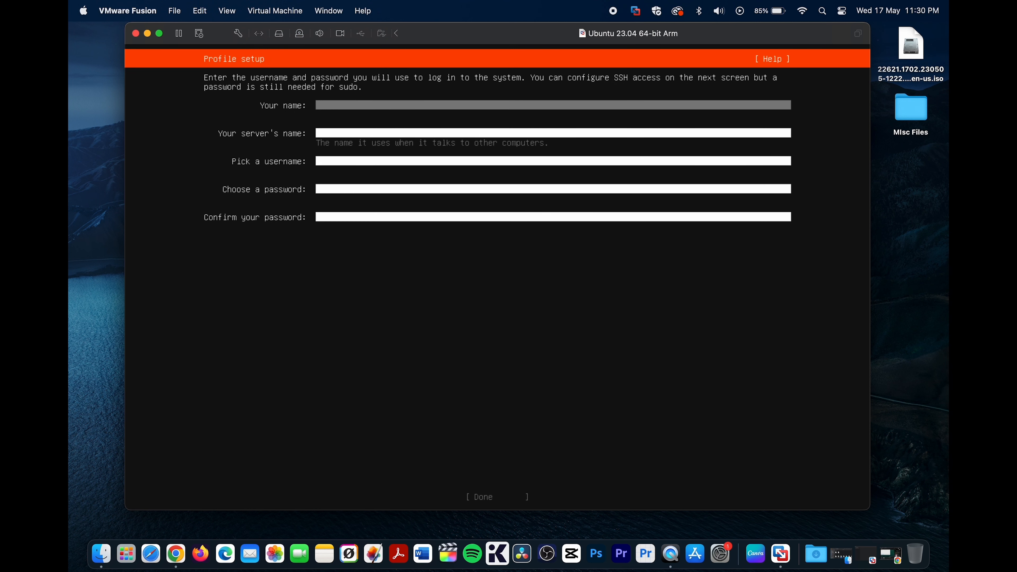
# - Fill in the profile with the user's name, the server name ubuntu, and a username
pyautogui.write('Neel')
pyautogui.press('Tab')
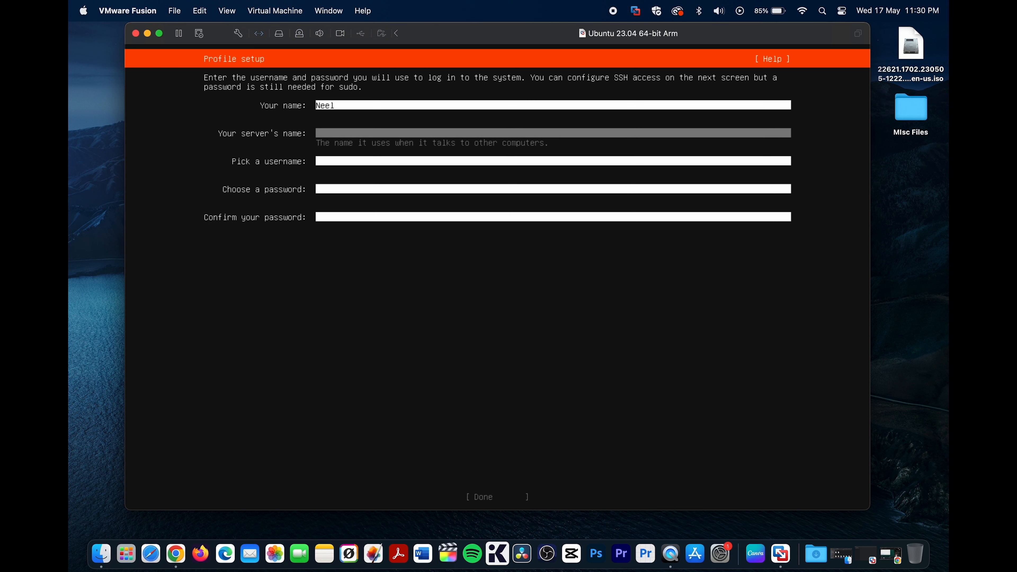
pyautogui.write('ubuntu')
pyautogui.press('Tab')
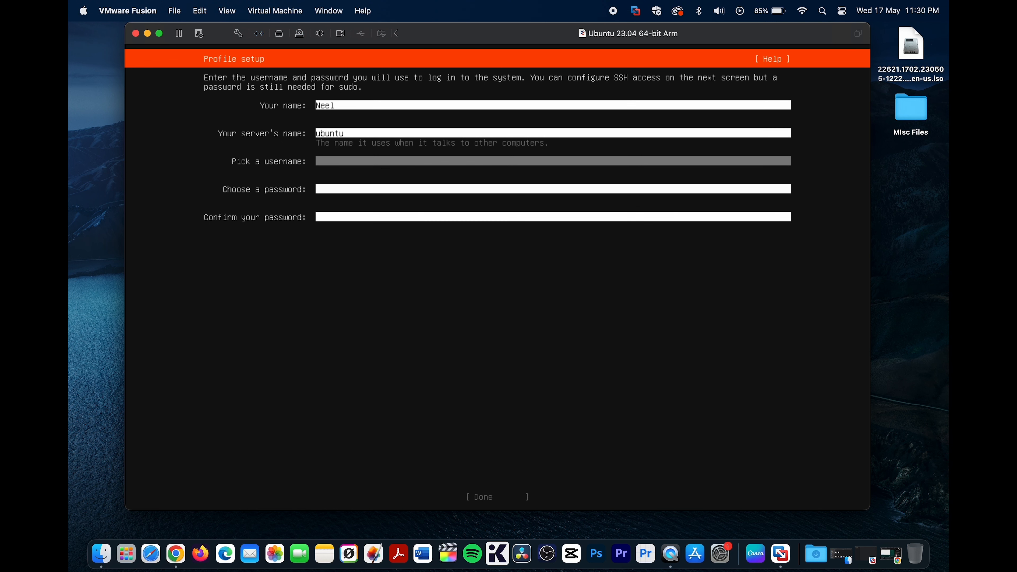
pyautogui.write('neel')
# - Enter and confirm the account password, and submit the profile setup
pyautogui.press('Tab')
pyautogui.write('****')
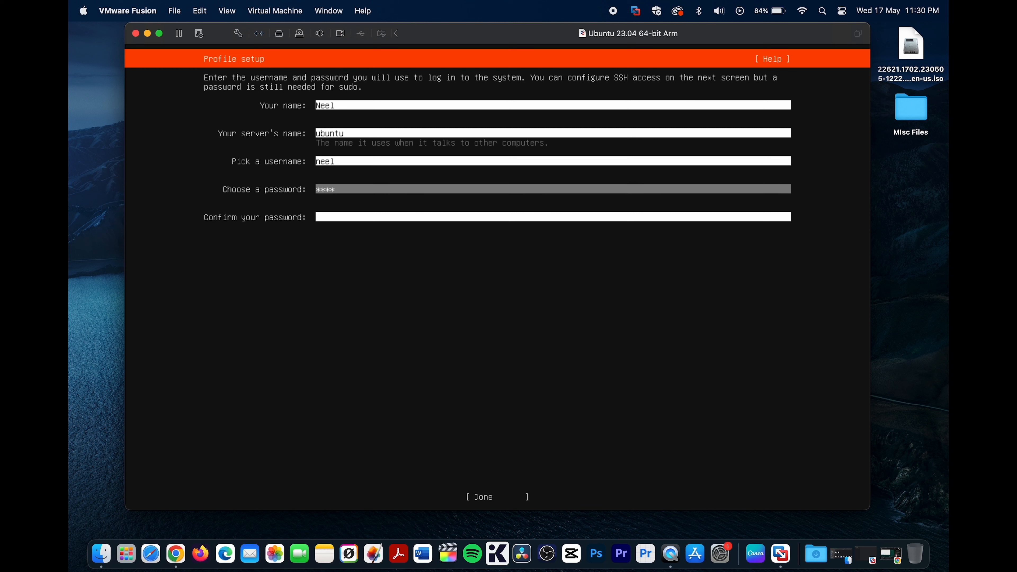
pyautogui.write('*****')
pyautogui.press('Tab')
pyautogui.write('*')
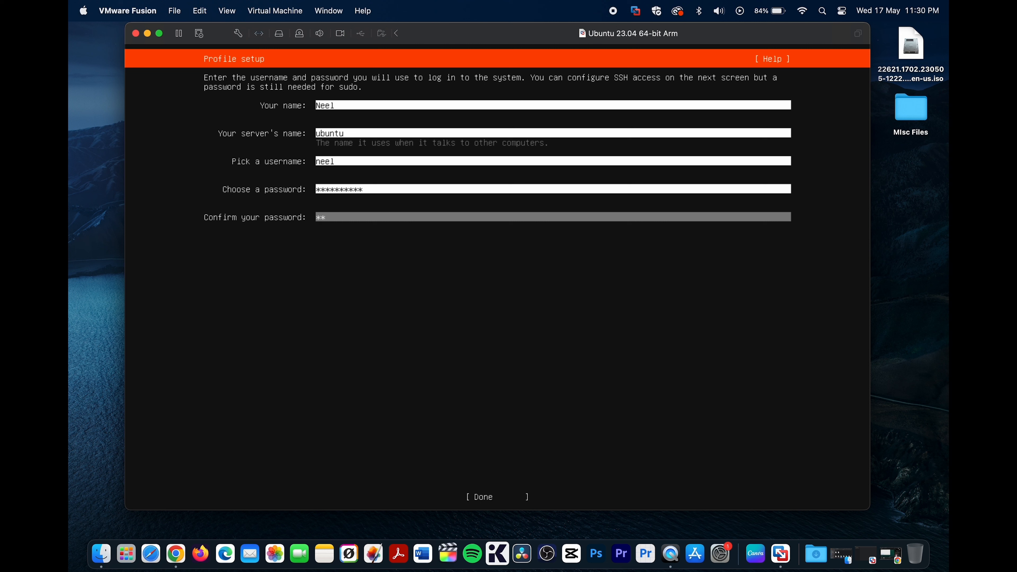
pyautogui.write('**********')
pyautogui.press('Tab')
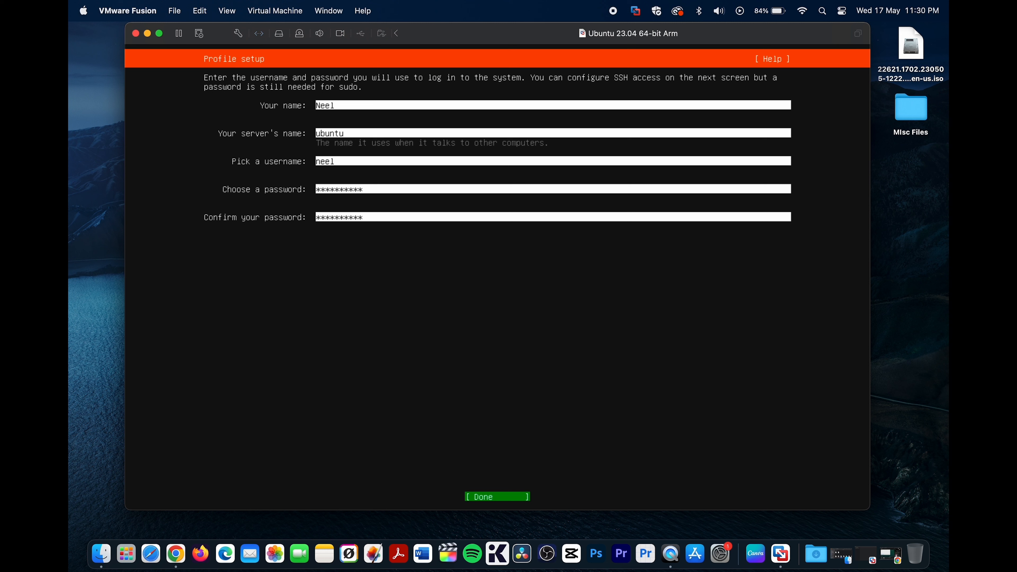
pyautogui.press('Return')
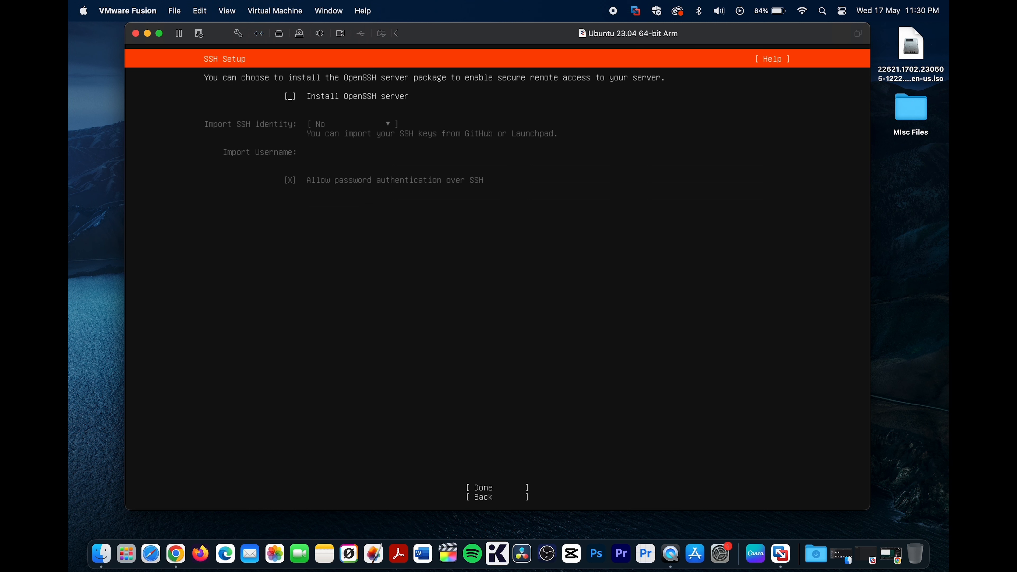
# - Enable installation of the OpenSSH server without importing an SSH identity, and continue
pyautogui.press('space')
pyautogui.press('Tab')
pyautogui.press('Tab')
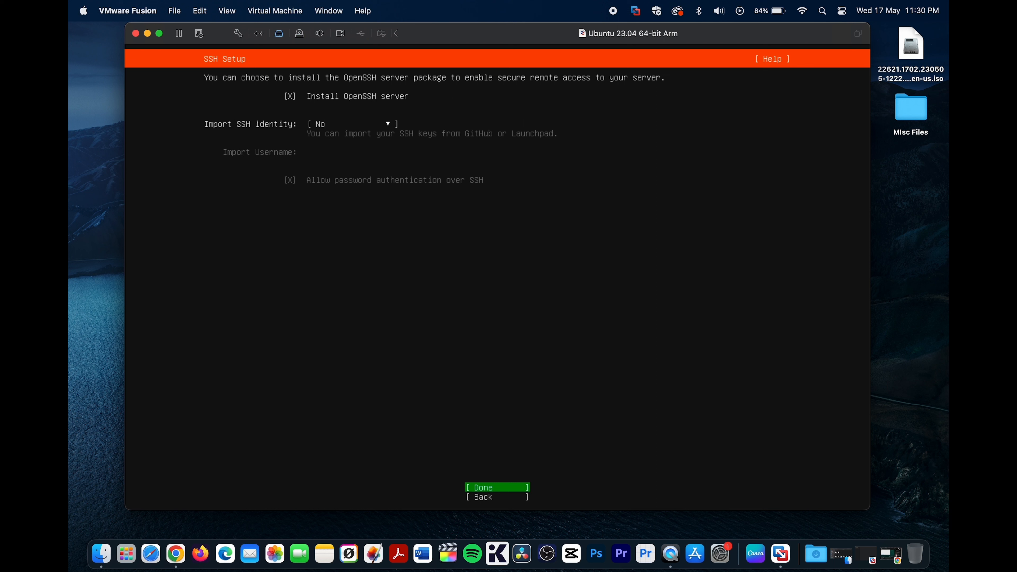
pyautogui.press('Return')
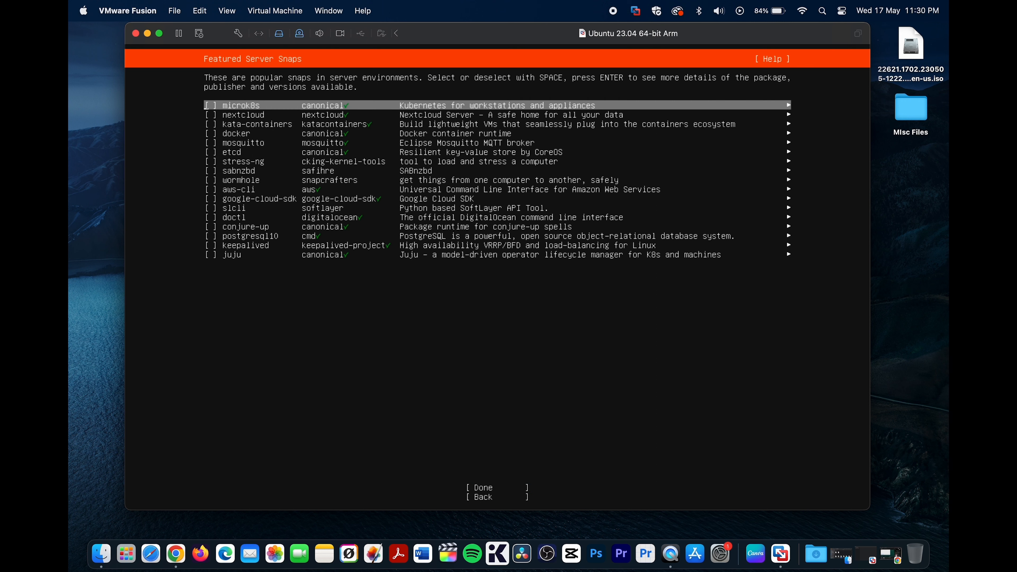
# - Review the docker snap's description and release channels, and return to the featured snaps list
pyautogui.press('Down')
pyautogui.press('Down')
pyautogui.press('Down')
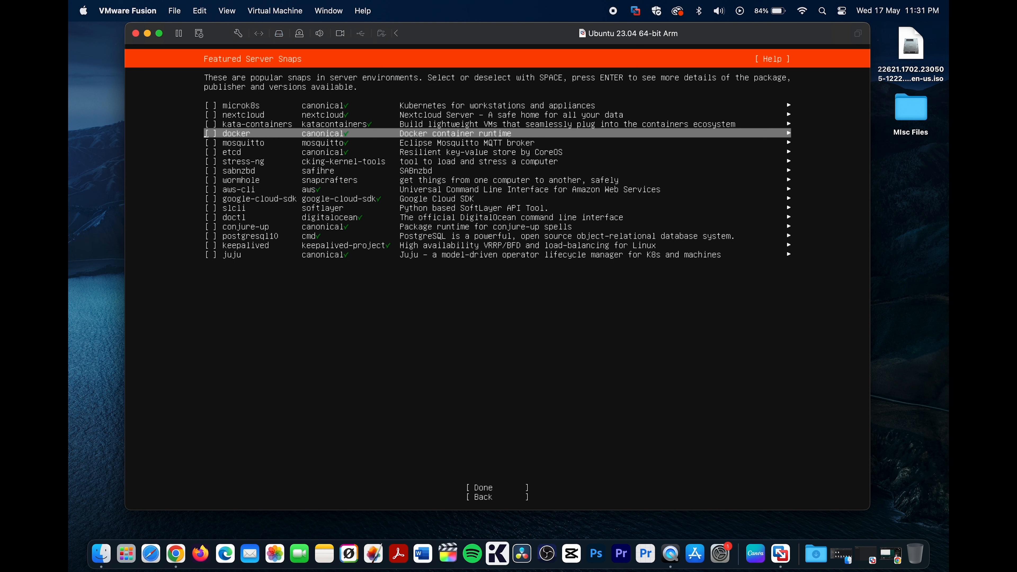
pyautogui.press('Return')
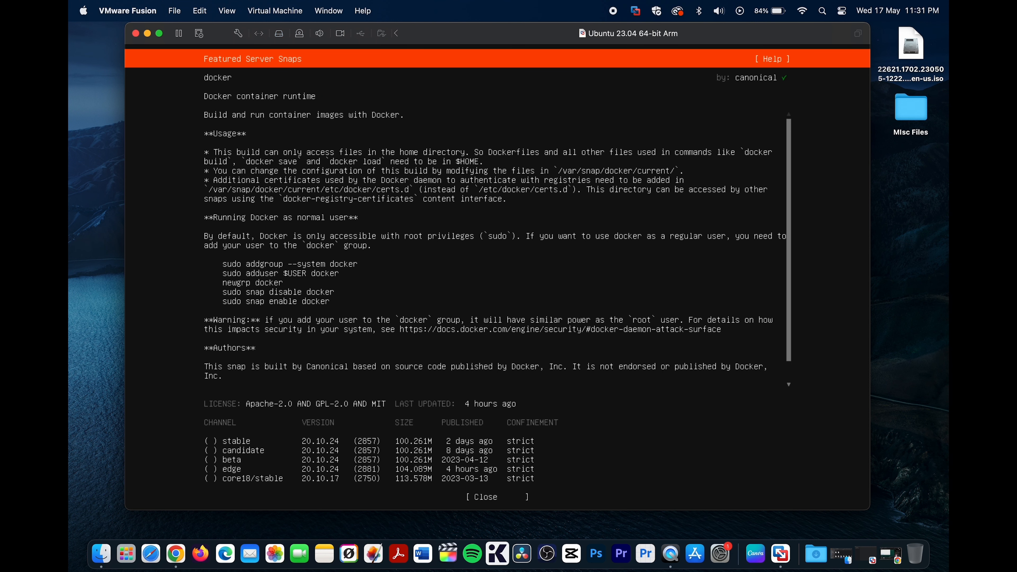
pyautogui.press('Down')
pyautogui.press('Down')
pyautogui.press('Down')
pyautogui.press('Down')
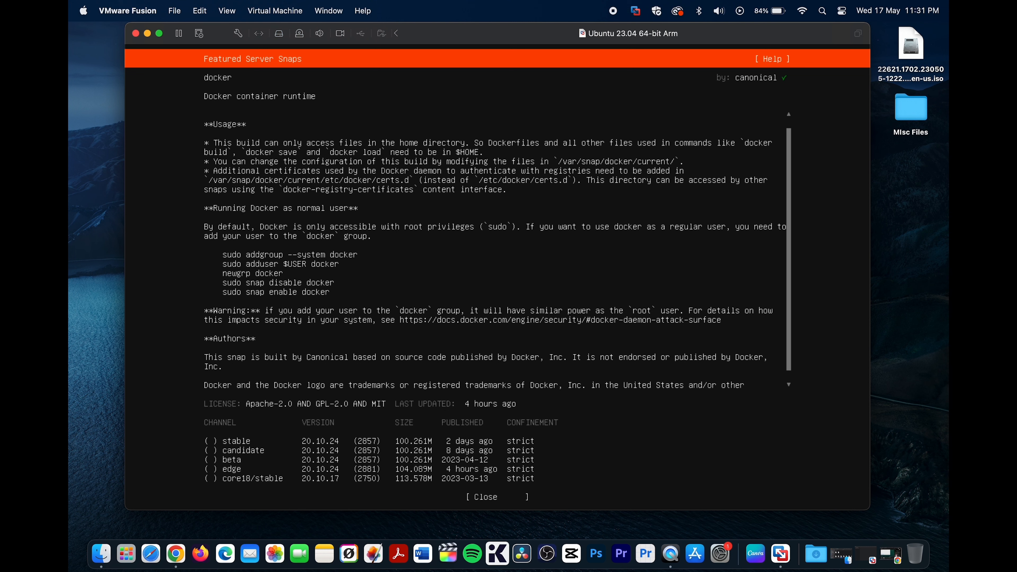
pyautogui.press('Down')
pyautogui.press('Down')
pyautogui.press('Down')
pyautogui.press('Down')
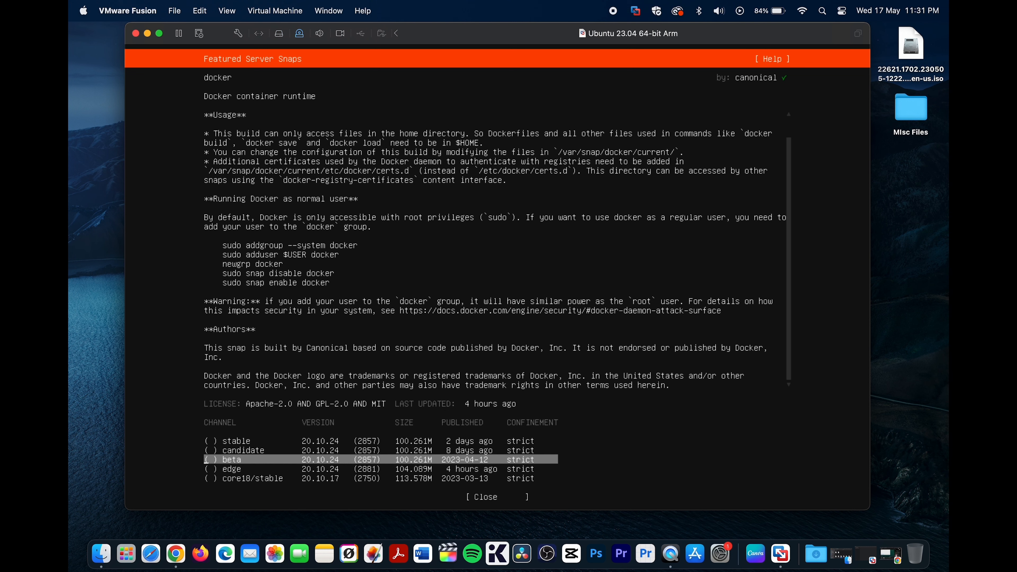
pyautogui.press('Return')
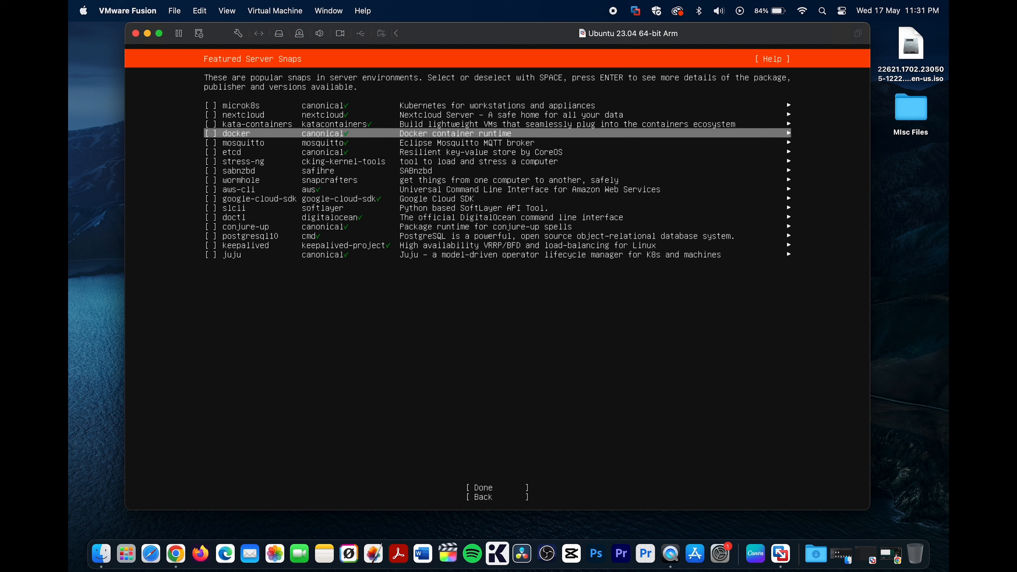
pyautogui.press('Down')
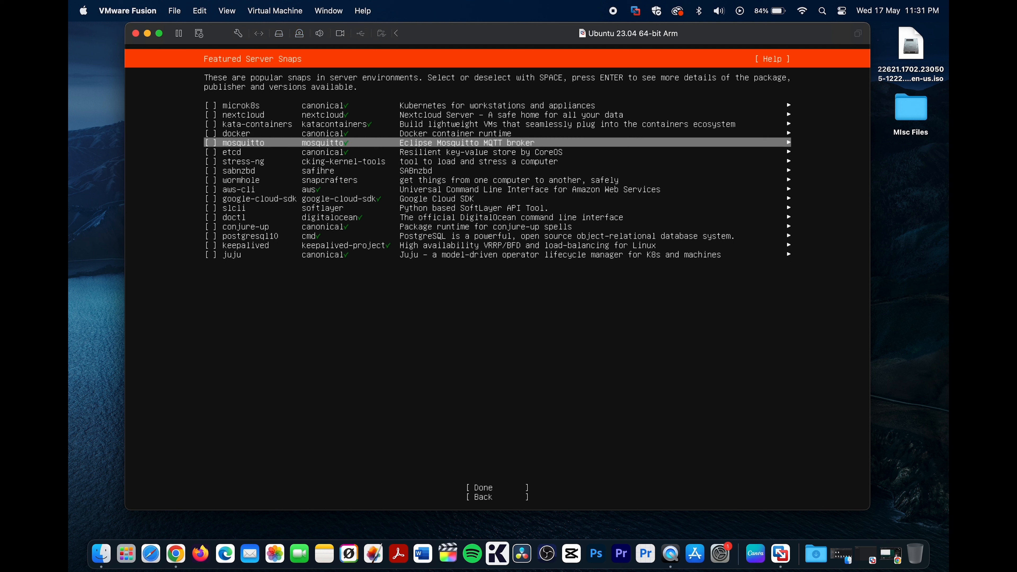
pyautogui.press('Up')
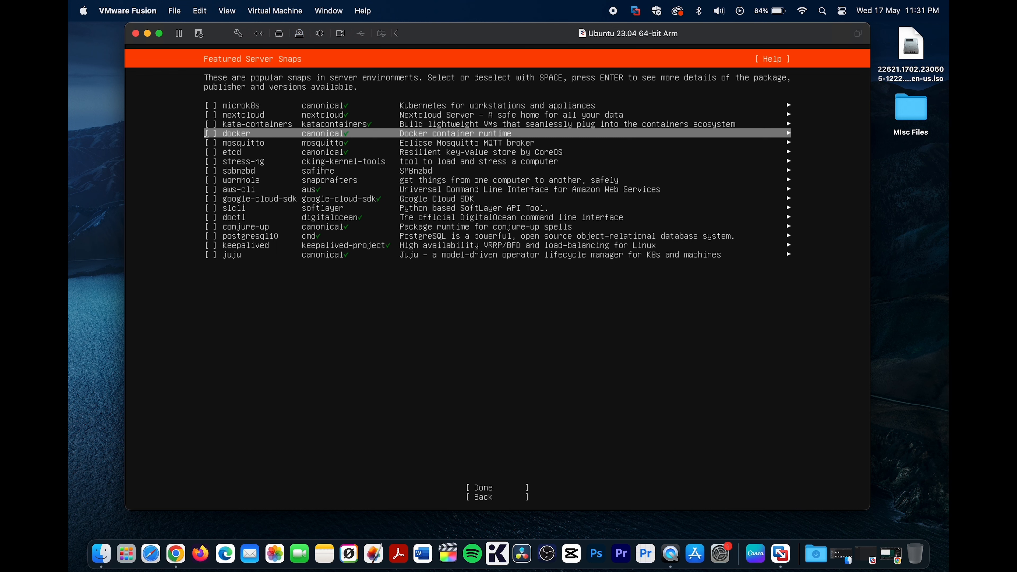
# - Select the stable channel for the docker snap and close its details
pyautogui.press('Return')
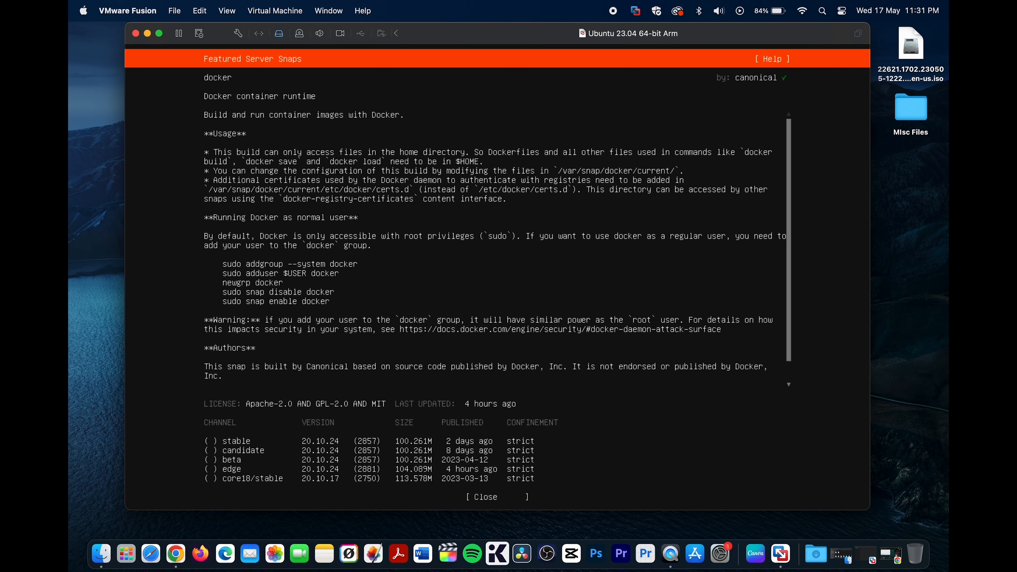
pyautogui.press('Down')
pyautogui.press('Down')
pyautogui.press('Down')
pyautogui.press('Down')
pyautogui.press('Down')
pyautogui.press('Down')
pyautogui.press('Down')
pyautogui.press('Down')
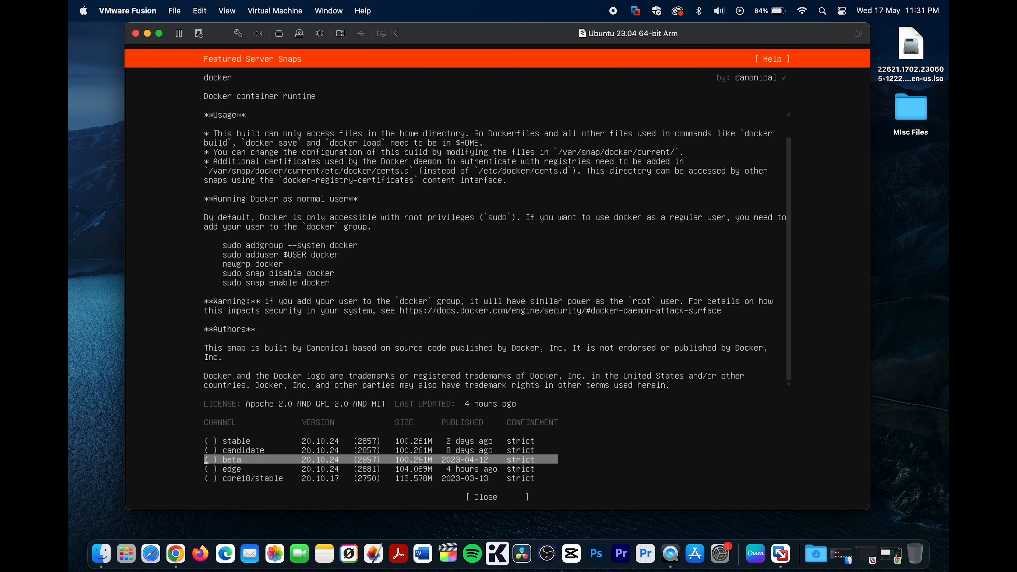
pyautogui.press('Up')
pyautogui.press('Up')
pyautogui.press('Up')
pyautogui.press('Up')
pyautogui.press('Up')
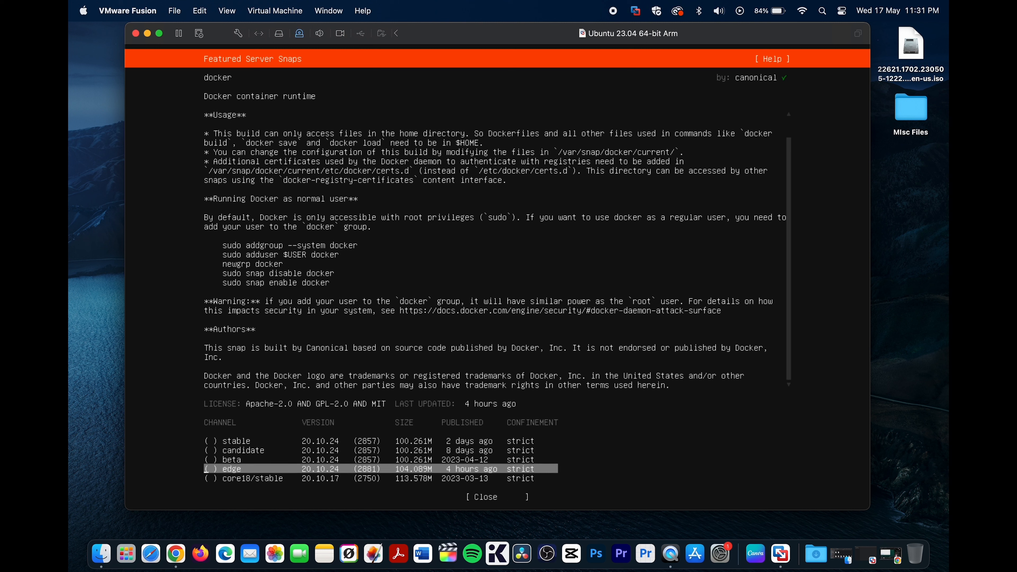
pyautogui.press('space')
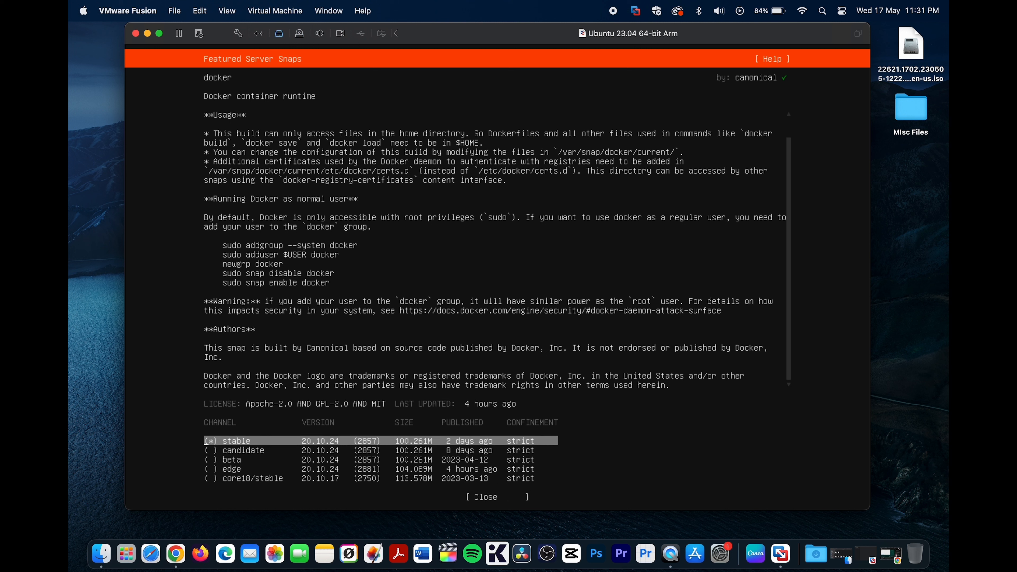
pyautogui.press('Down')
pyautogui.press('Down')
pyautogui.press('Down')
pyautogui.press('Down')
pyautogui.press('Down')
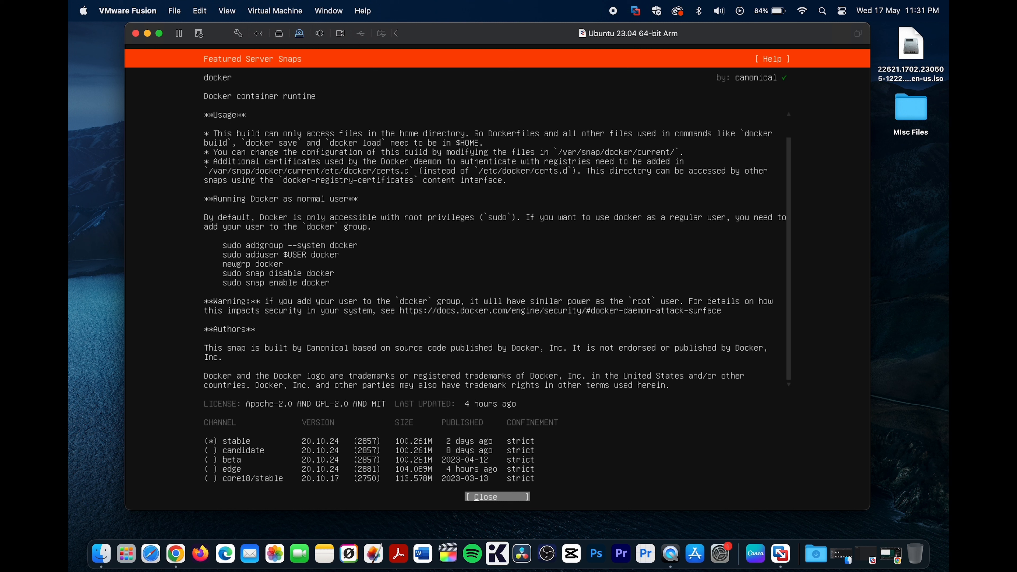
pyautogui.press('Return')
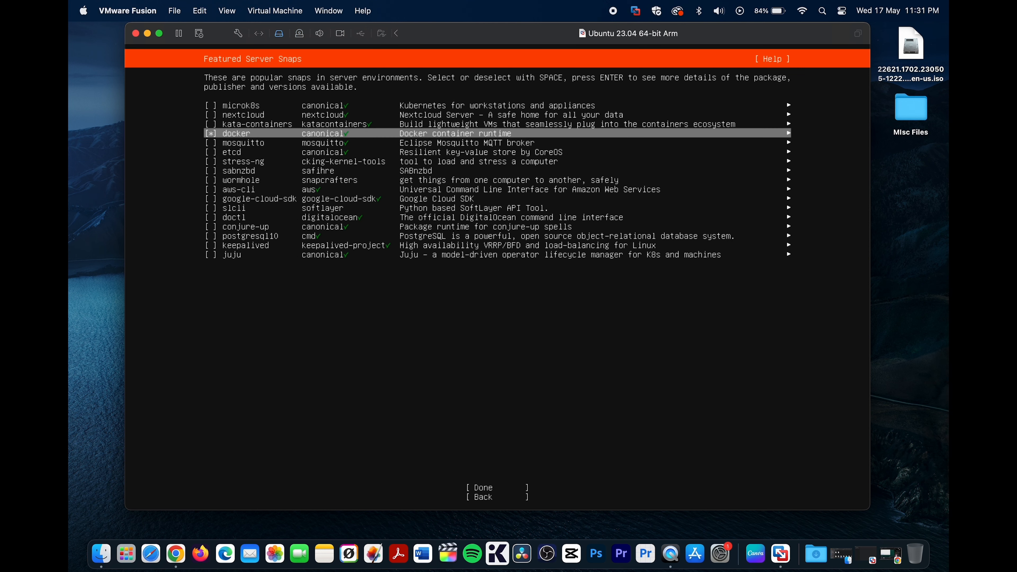
# - Confirm the featured snaps selection with only docker chosen, and proceed with the installation
pyautogui.press('Down')
pyautogui.press('Down')
pyautogui.press('Down')
pyautogui.press('Down')
pyautogui.press('Down')
pyautogui.press('Down')
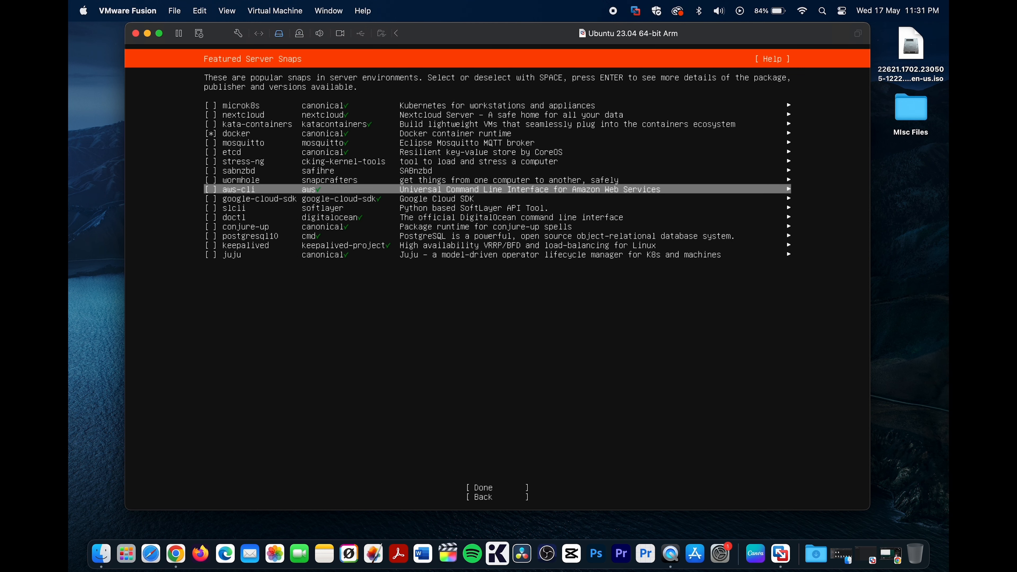
pyautogui.press('Down')
pyautogui.press('Down')
pyautogui.press('Down')
pyautogui.press('Down')
pyautogui.press('Down')
pyautogui.press('Down')
pyautogui.press('Down')
pyautogui.press('Down')
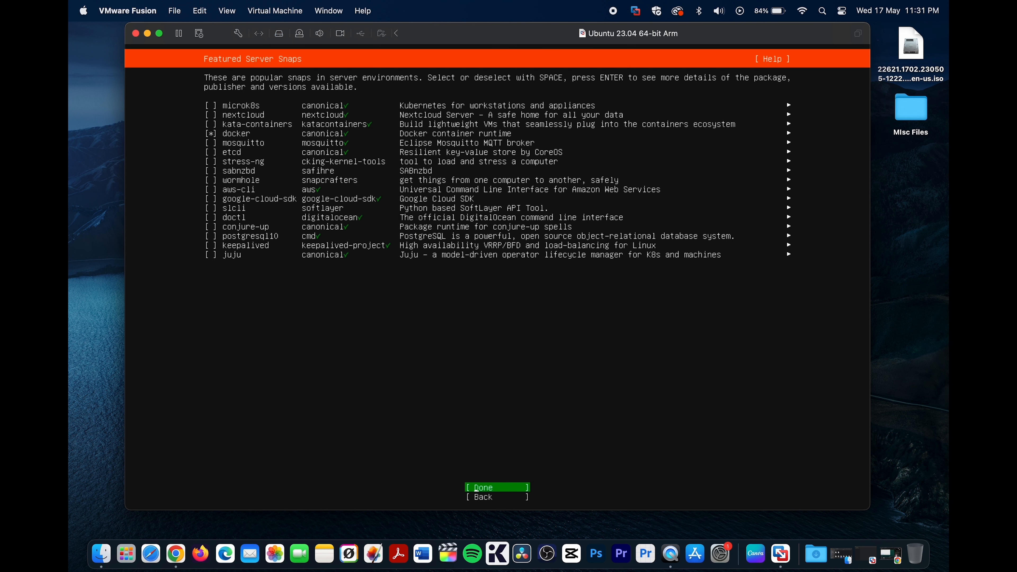
pyautogui.press('Return')
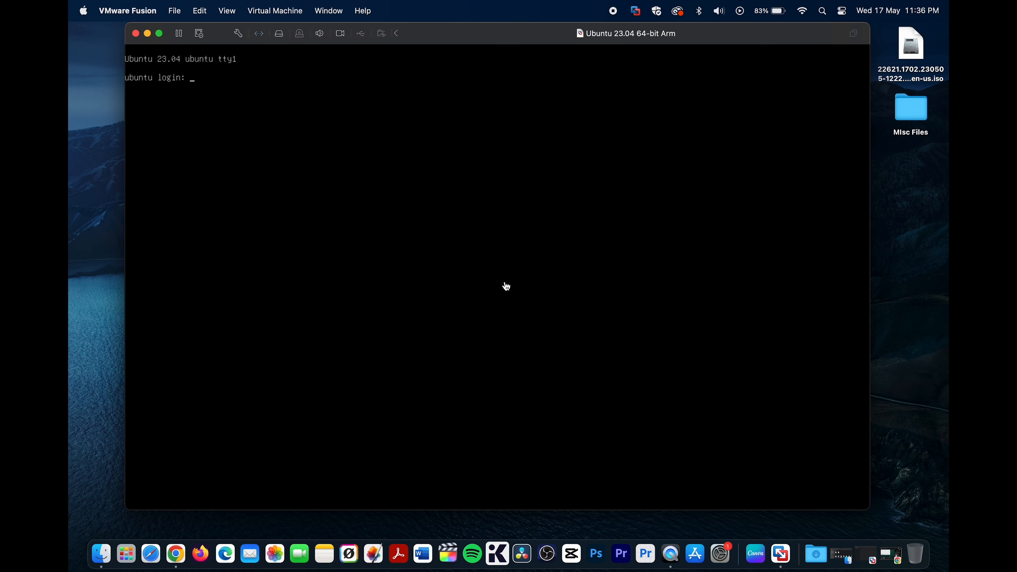
# - Log in to the installed Ubuntu server with the account username and password
pyautogui.write('neel')
pyautogui.press('Return')
pyautogui.press('Return')
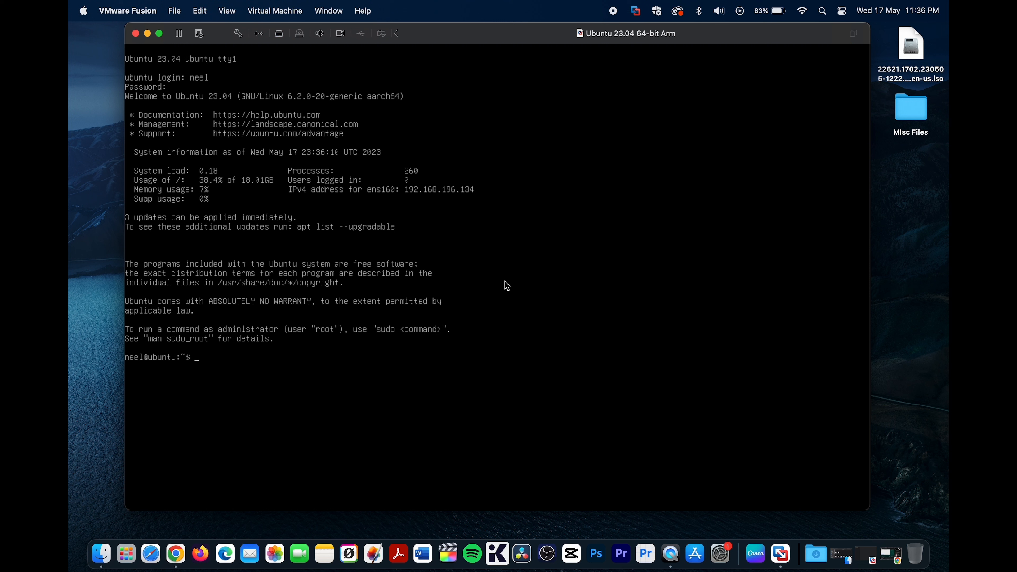
# - Run sudo apt update and authenticate with the account password
pyautogui.write('sudo')
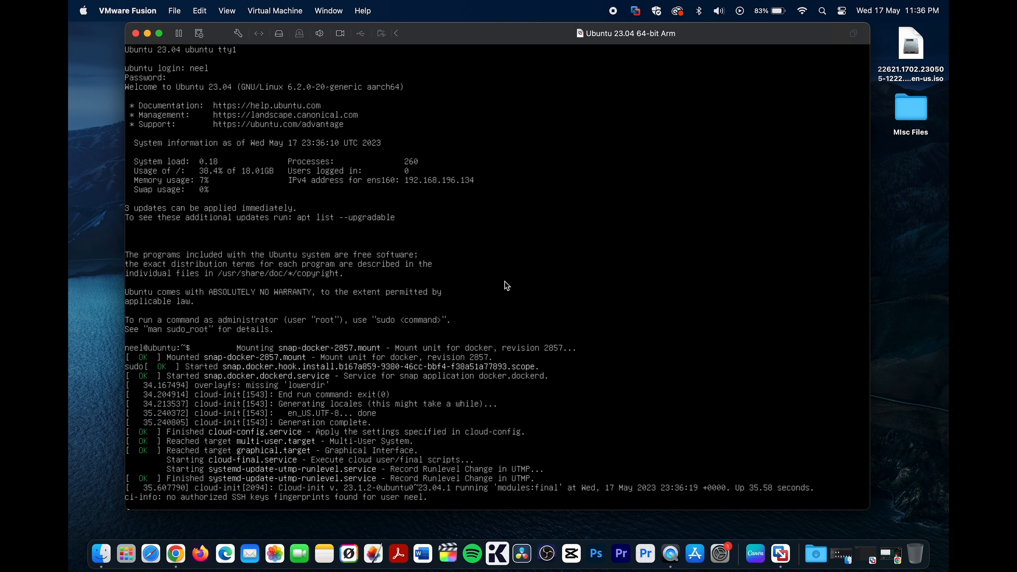
pyautogui.press('Return')
pyautogui.write('sudo apt')
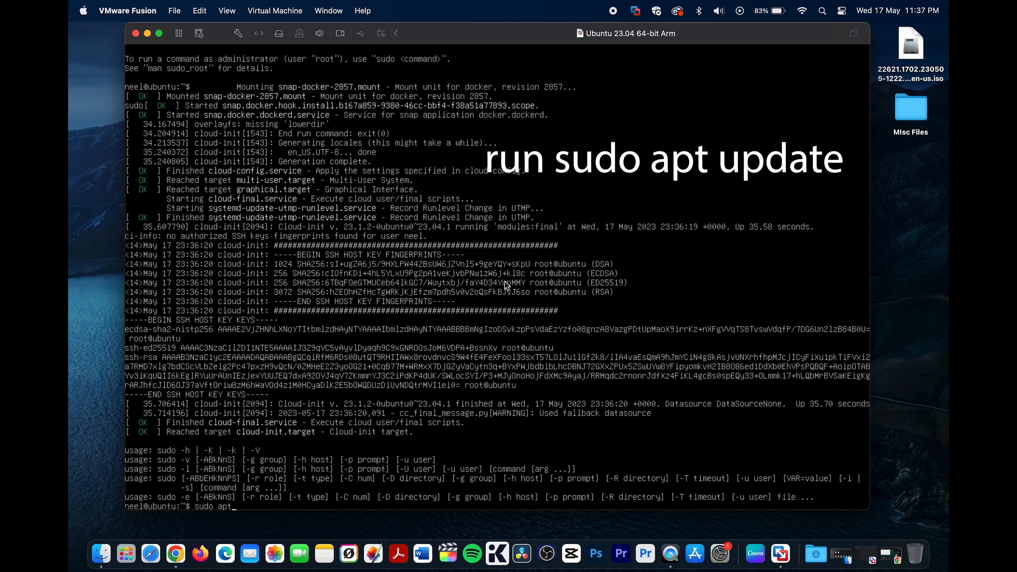
pyautogui.write(' up')
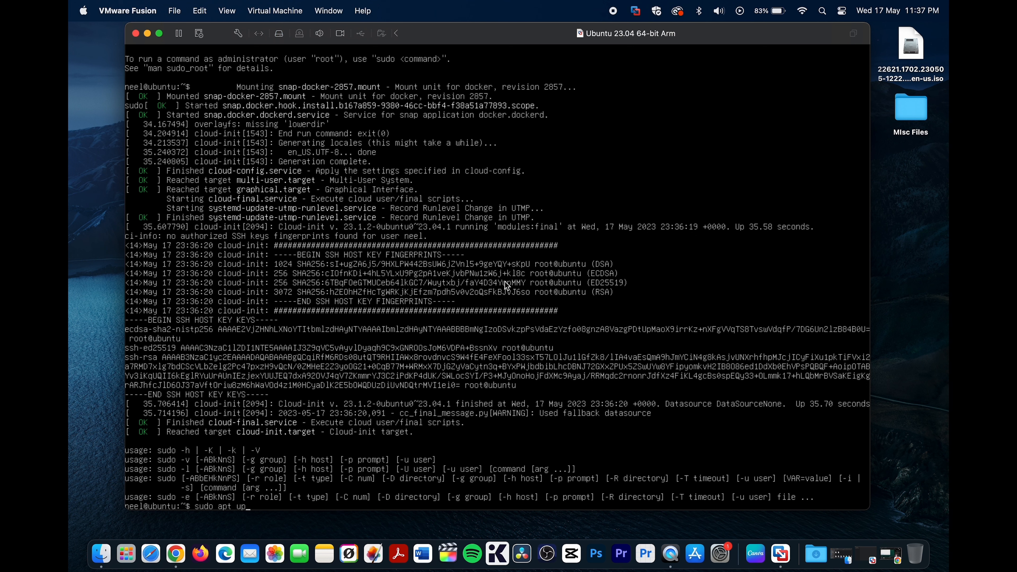
pyautogui.write('date')
pyautogui.press('Return')
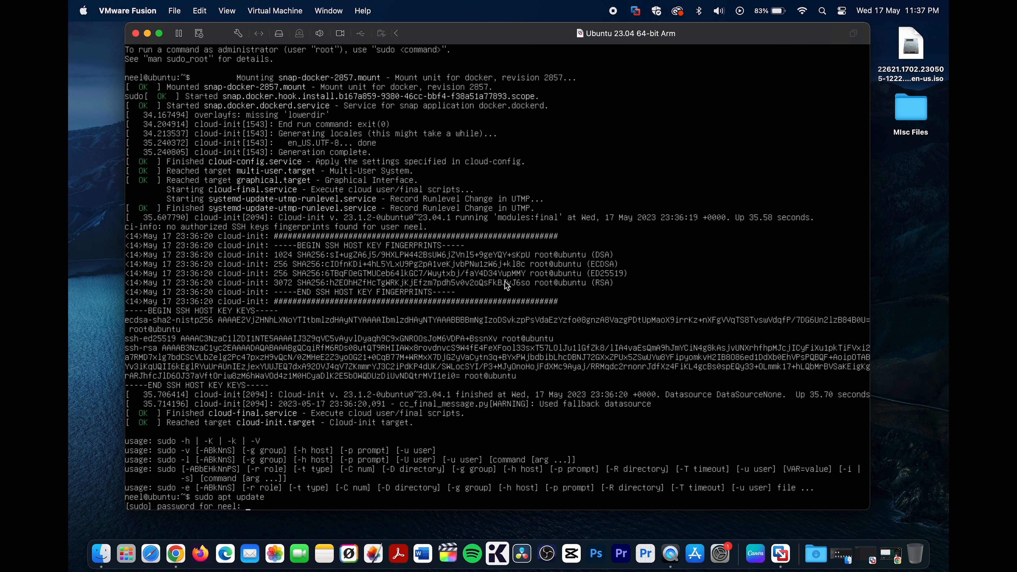
pyautogui.press('Return')
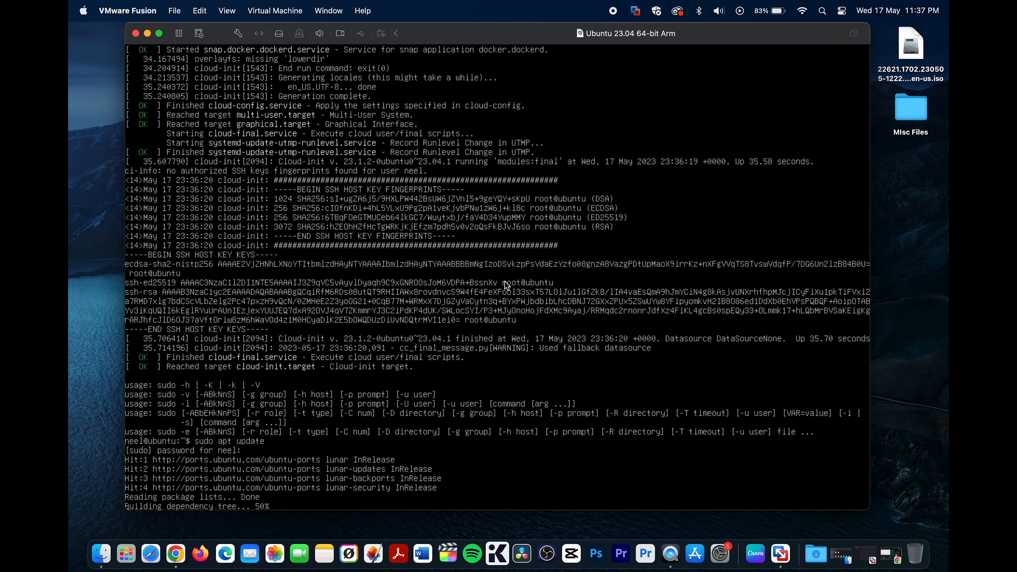
# - Run sudo apt upgrade and accept the package upgrades with y
pyautogui.write('sudo apy')
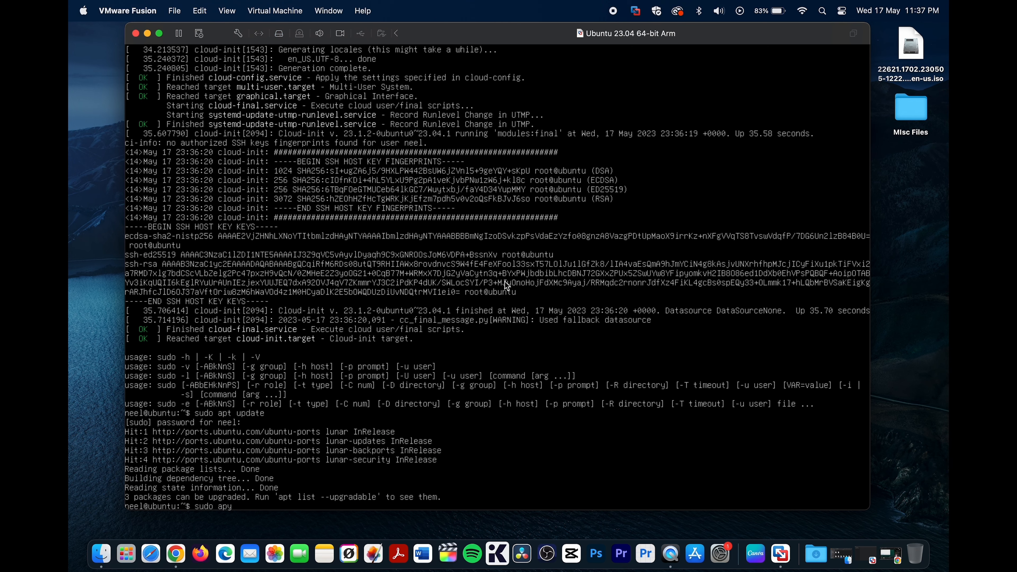
pyautogui.press('BackSpace')
pyautogui.write('t upg')
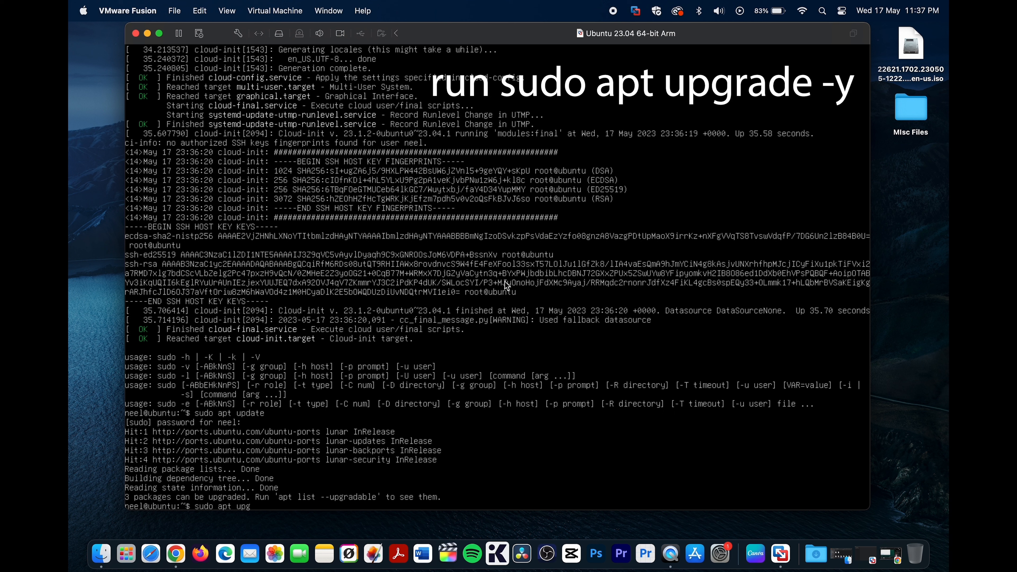
pyautogui.write('rade')
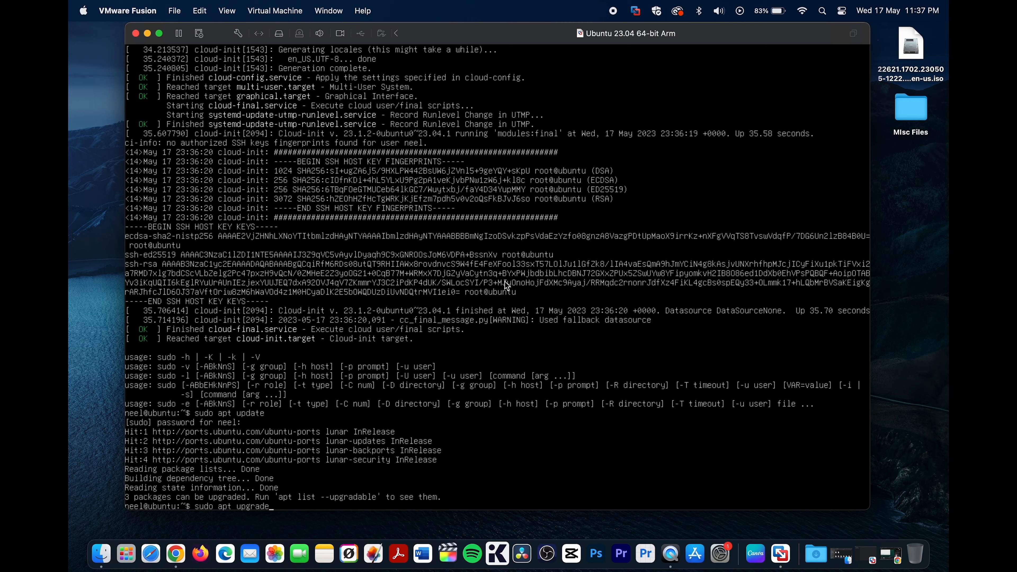
pyautogui.press('Return')
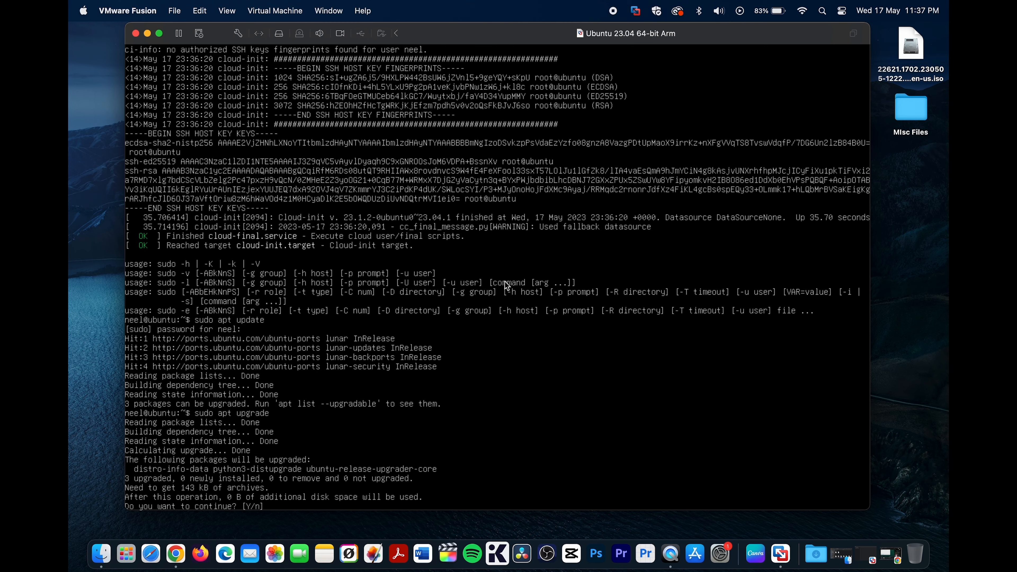
pyautogui.write('y')
pyautogui.press('Return')
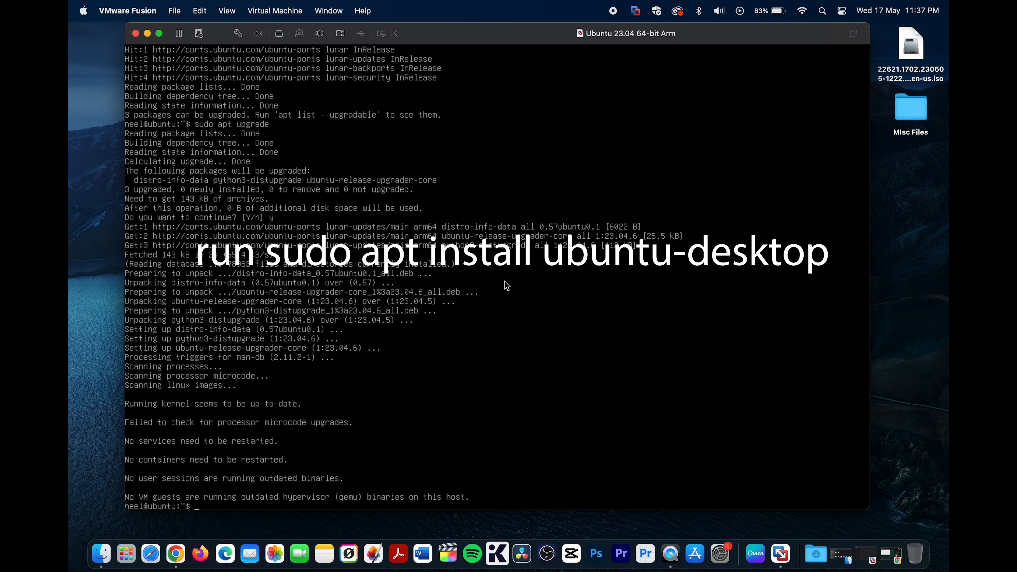
# - Run sudo apt install ubuntu-desktop and accept the dependency installation with Y
pyautogui.write('sudo apt')
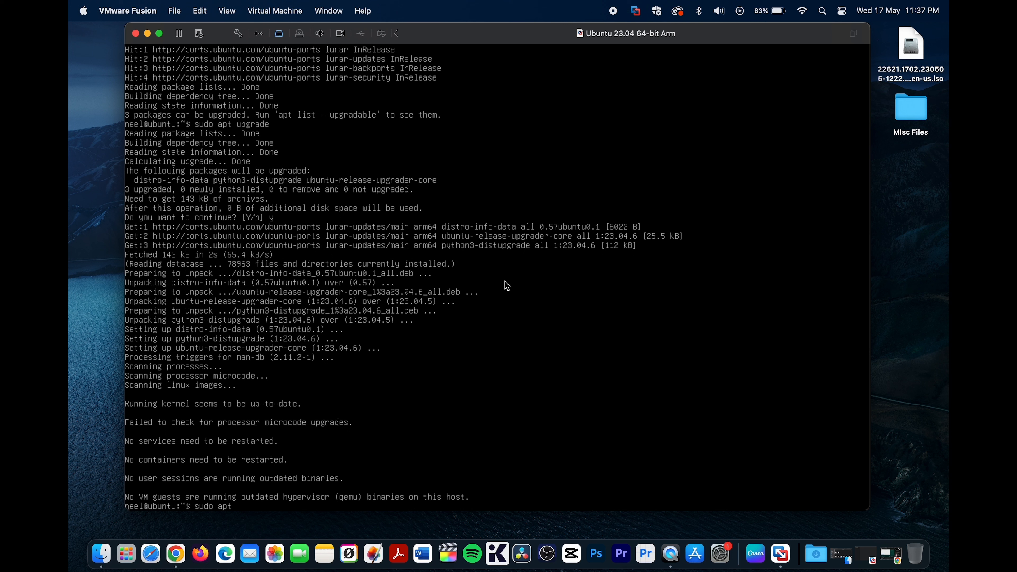
pyautogui.write(' install ubuntu-desktop')
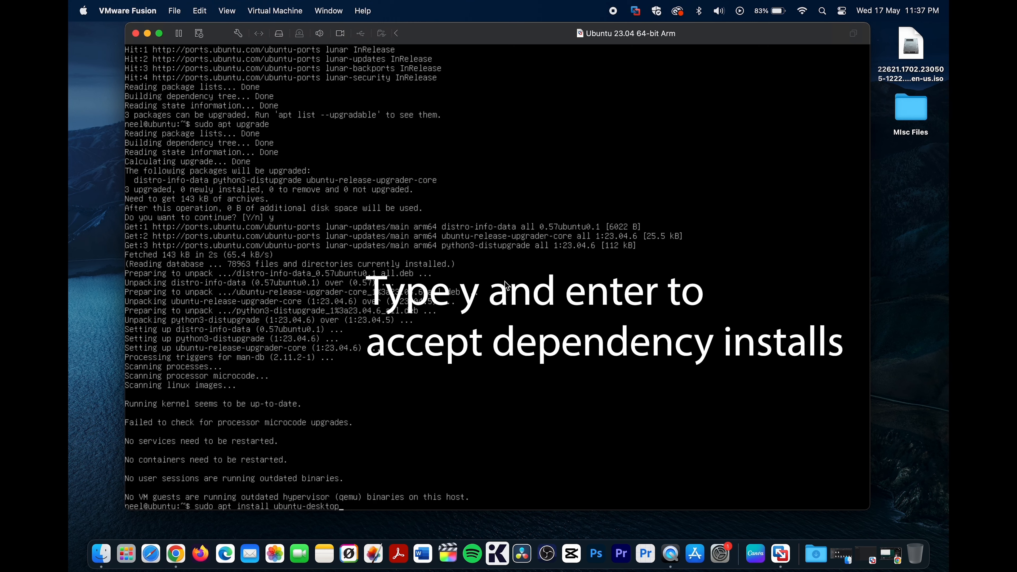
pyautogui.press('Return')
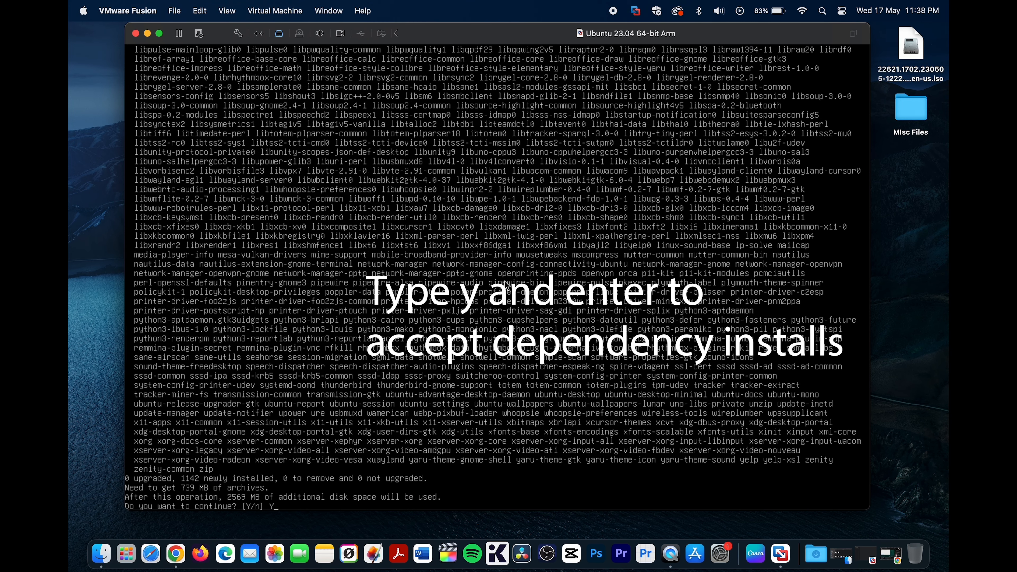
pyautogui.write('Y')
pyautogui.press('Return')
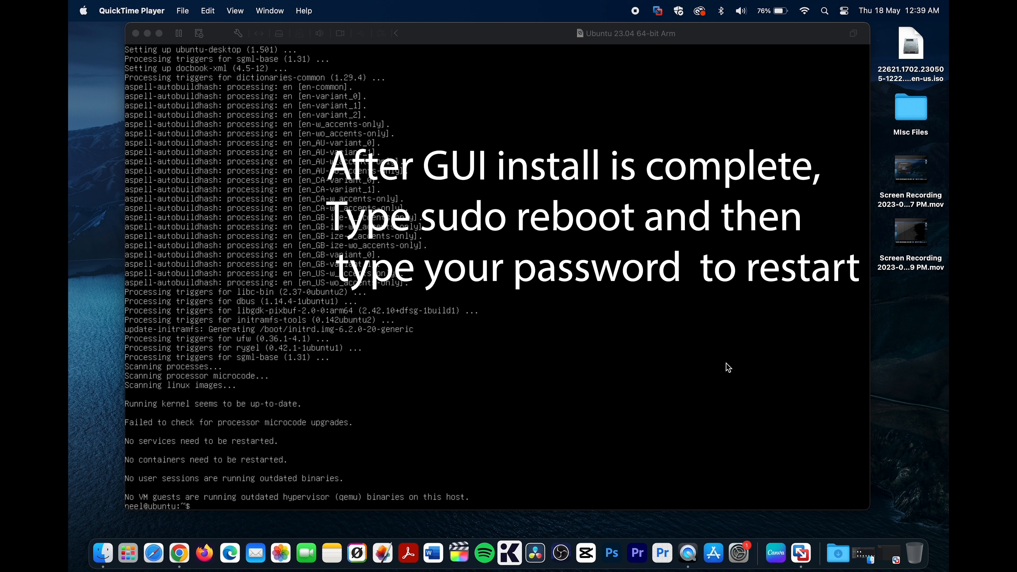
# - Restart the virtual machine with sudo reboot, authenticating with the account password
pyautogui.click(753, 356)
pyautogui.write('sudo')
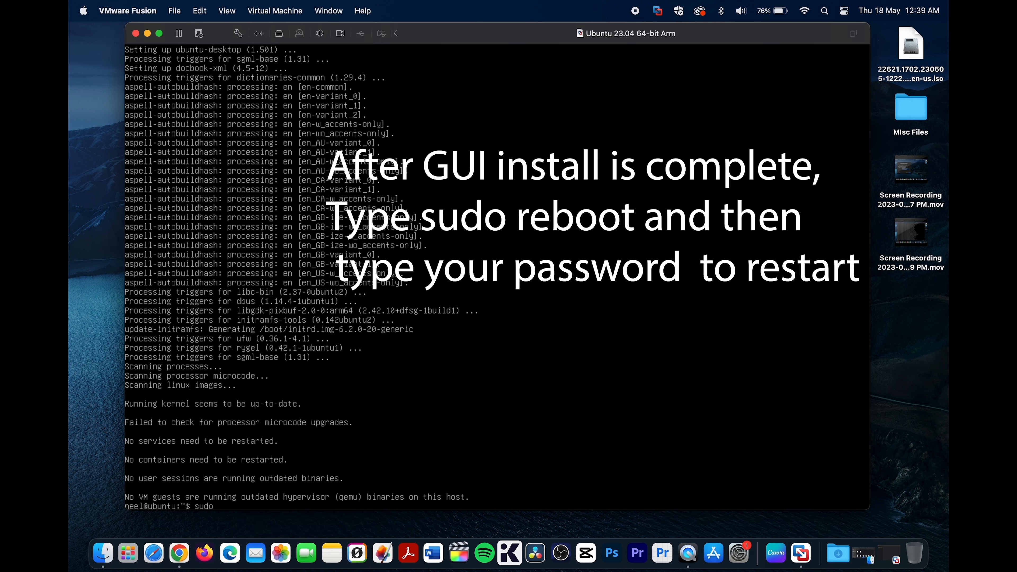
pyautogui.write(' reboot')
pyautogui.press('Return')
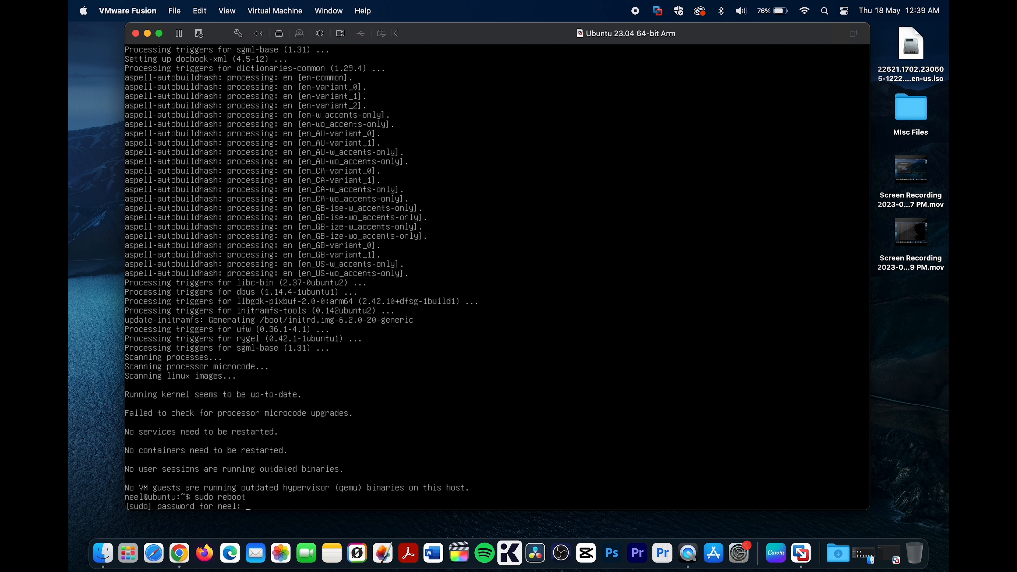
pyautogui.press('Return')
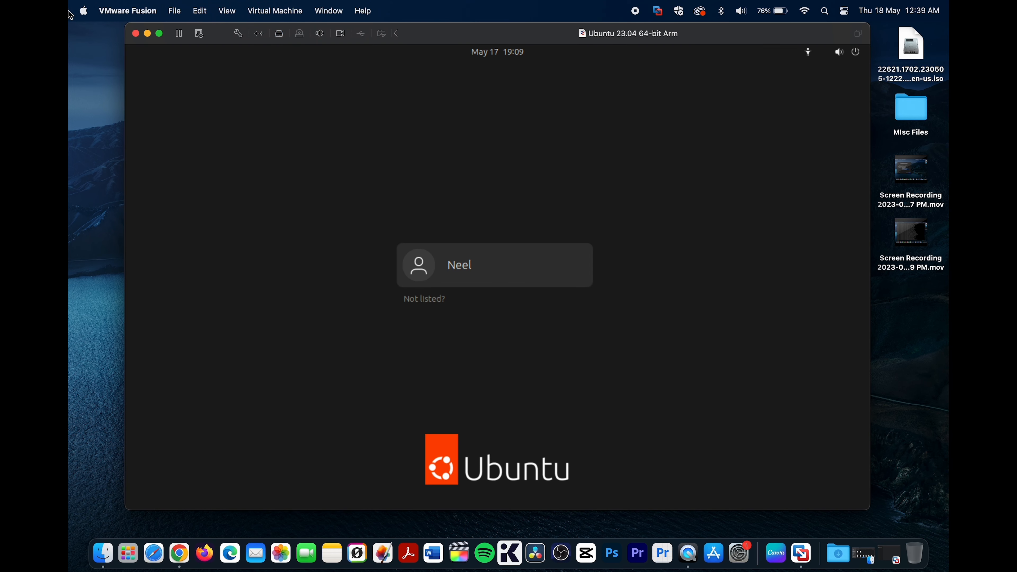
# - Log in to the Ubuntu desktop with the account password and switch the virtual machine to full screen
pyautogui.click(477, 277)
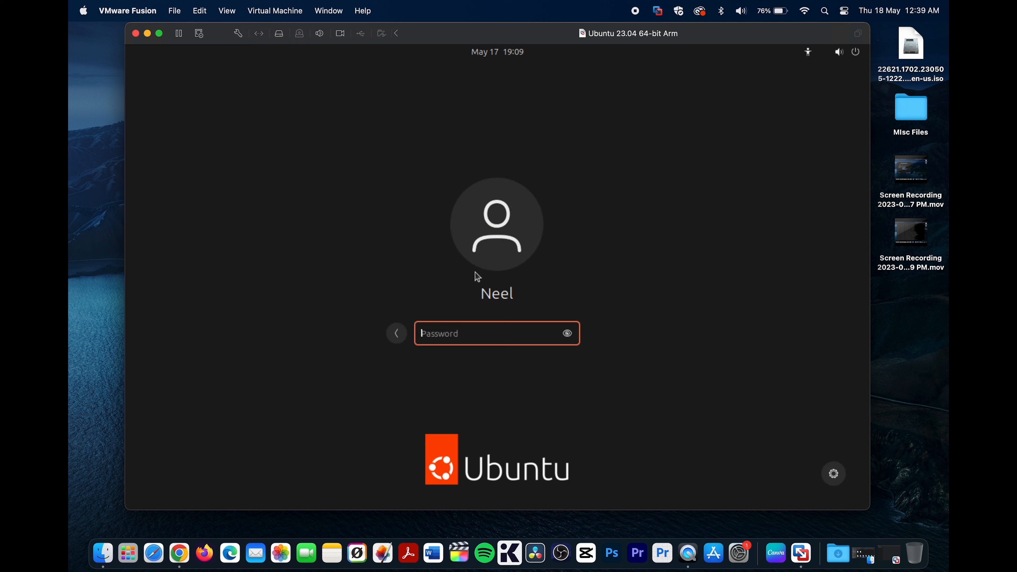
pyautogui.write('••••••••••')
pyautogui.press('Return')
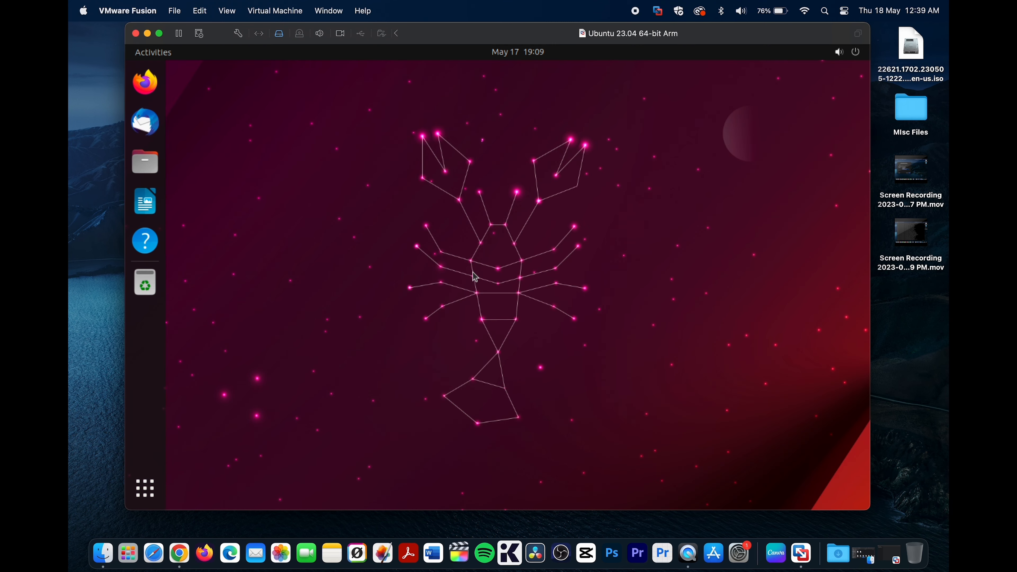
pyautogui.click(160, 35)
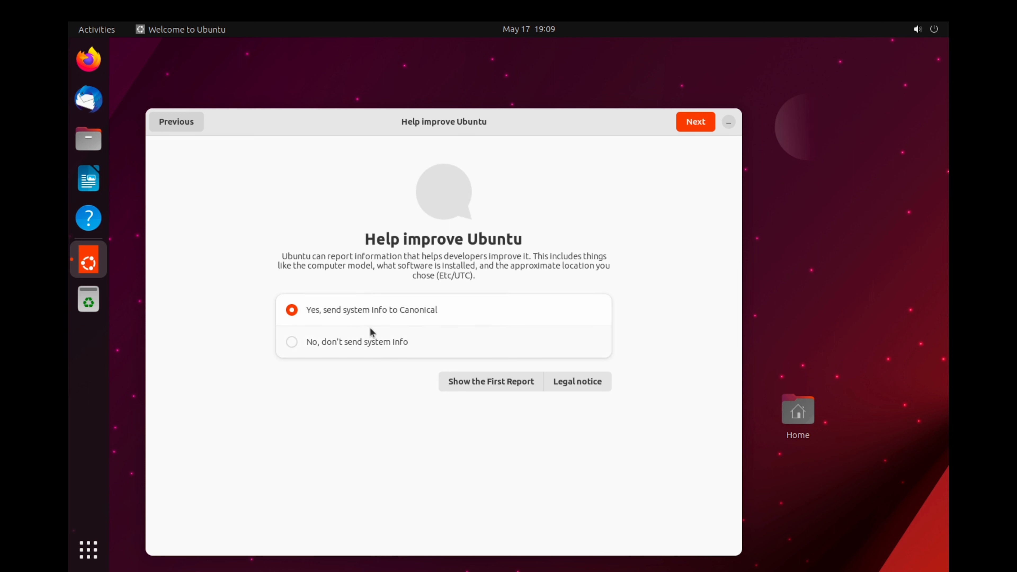
# - Complete the Ubuntu welcome setup, choosing not to send system info and leaving Location Services off
pyautogui.click(336, 347)
pyautogui.click(702, 127)
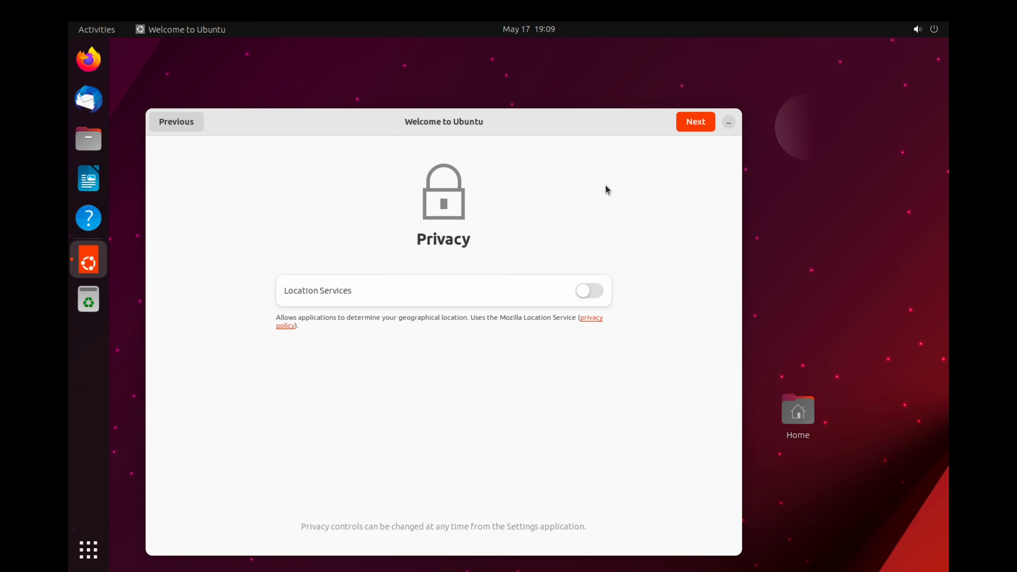
pyautogui.click(700, 124)
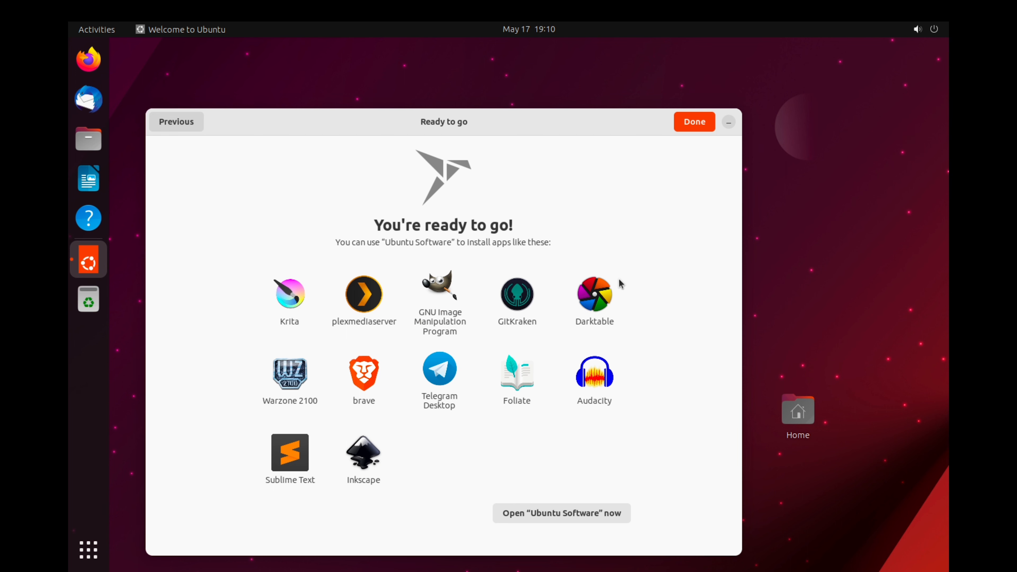
pyautogui.click(691, 120)
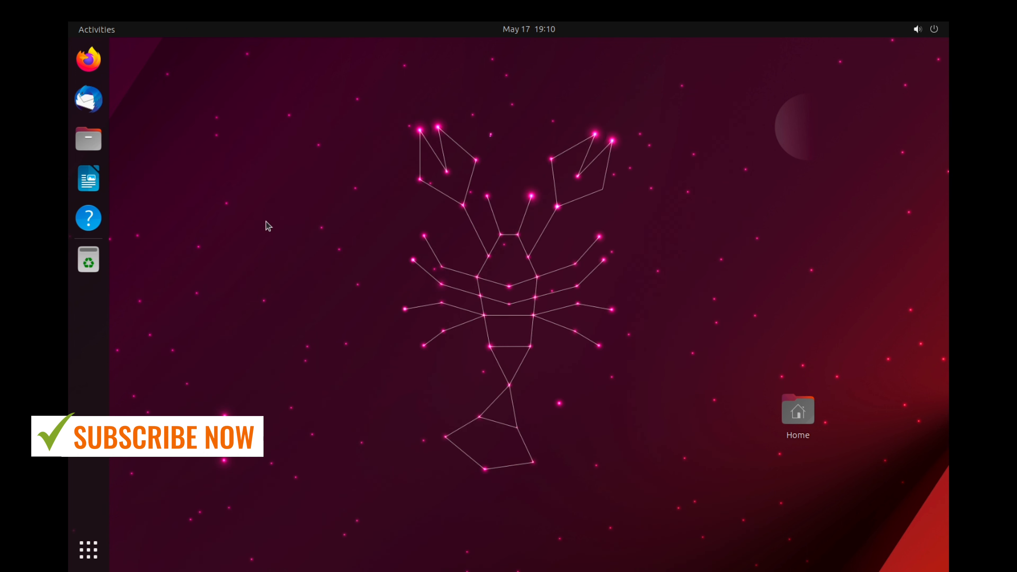
# - Launch Firefox in Ubuntu and open the suggested YouTube site in the welcome tab
pyautogui.click(97, 69)
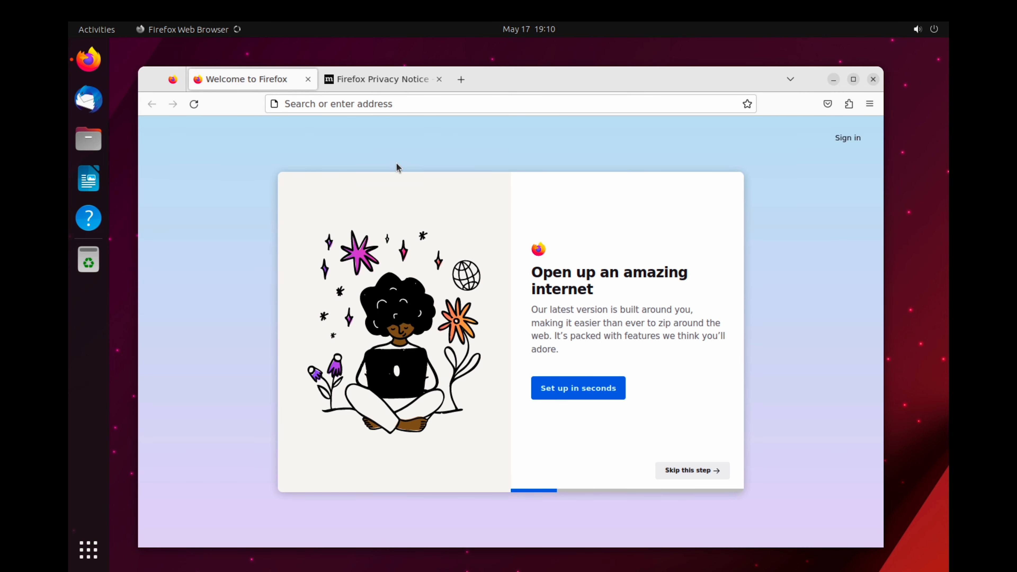
pyautogui.click(359, 102)
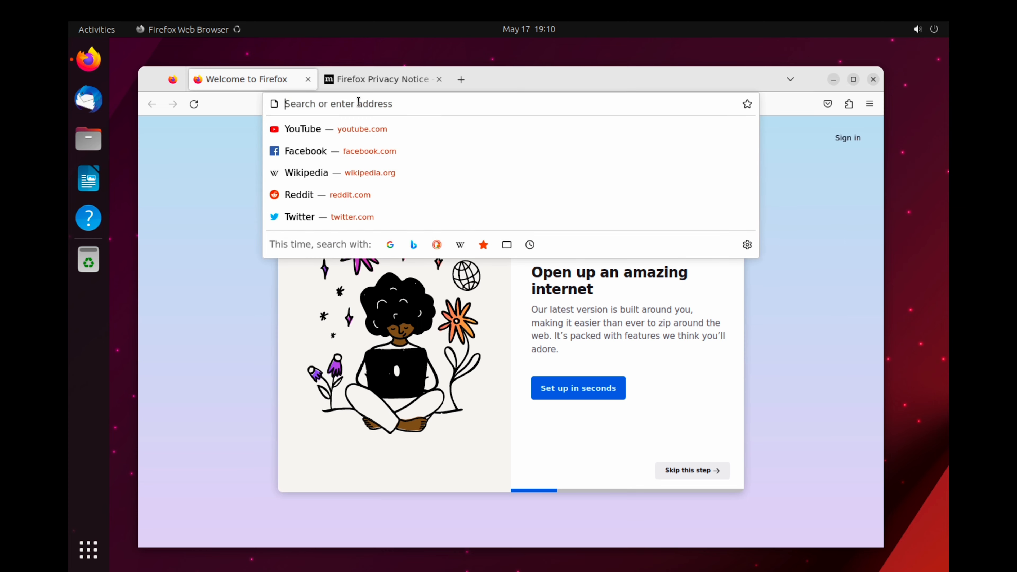
pyautogui.click(353, 128)
# - Load google.com in the Firefox Privacy Notice tab
pyautogui.click(400, 80)
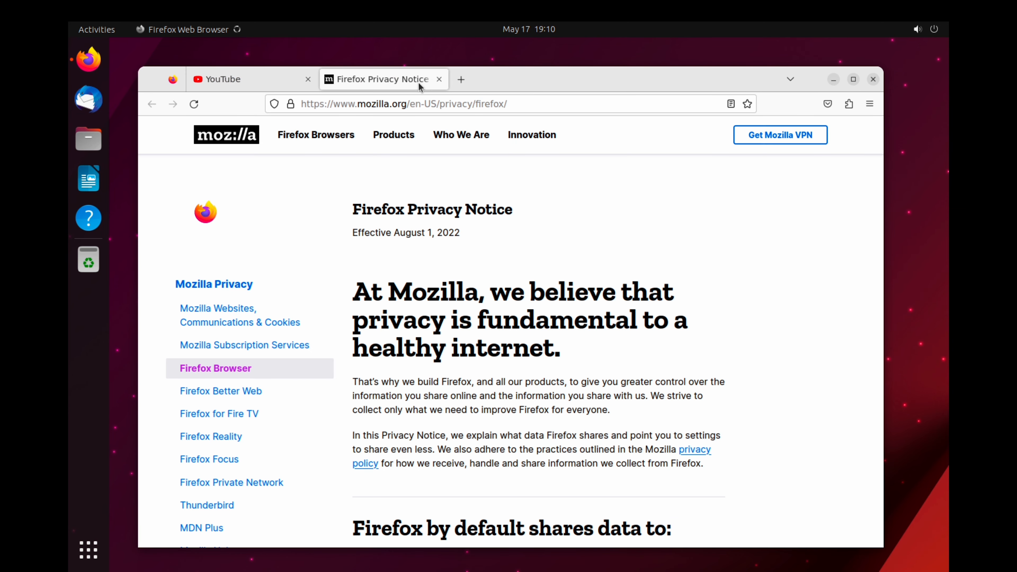
pyautogui.click(409, 104)
pyautogui.write('goo')
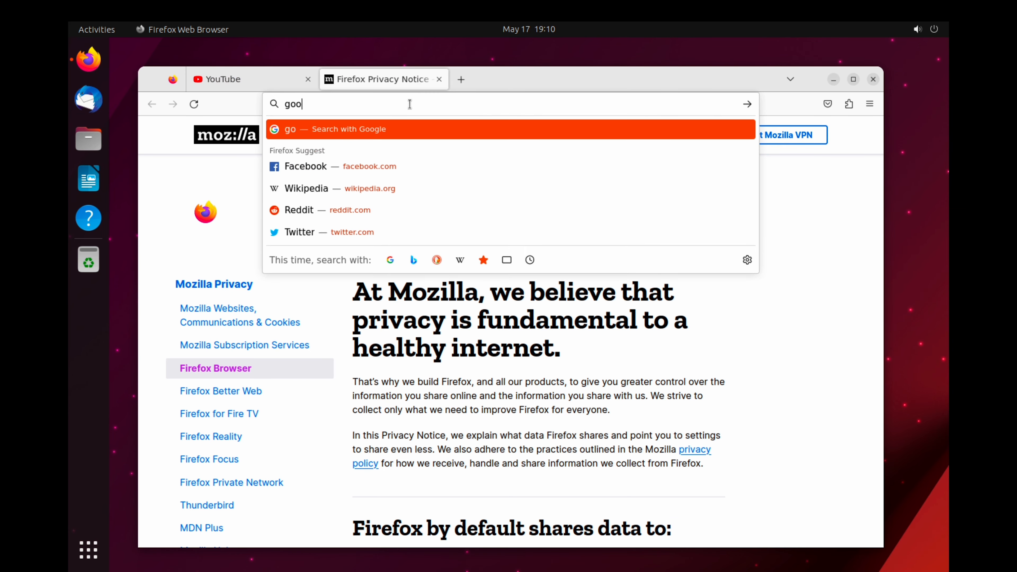
pyautogui.write('gle.com')
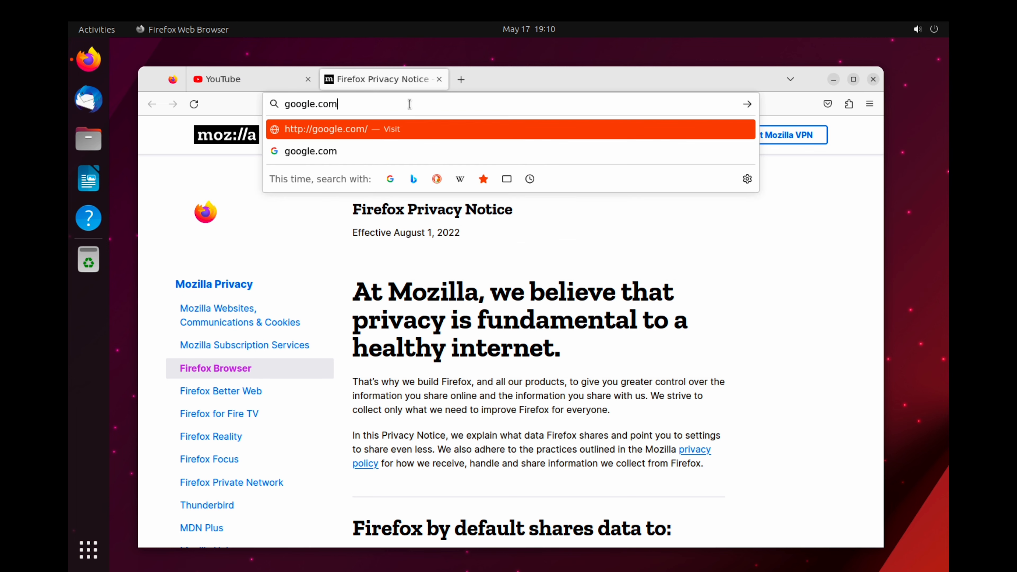
pyautogui.press('Return')
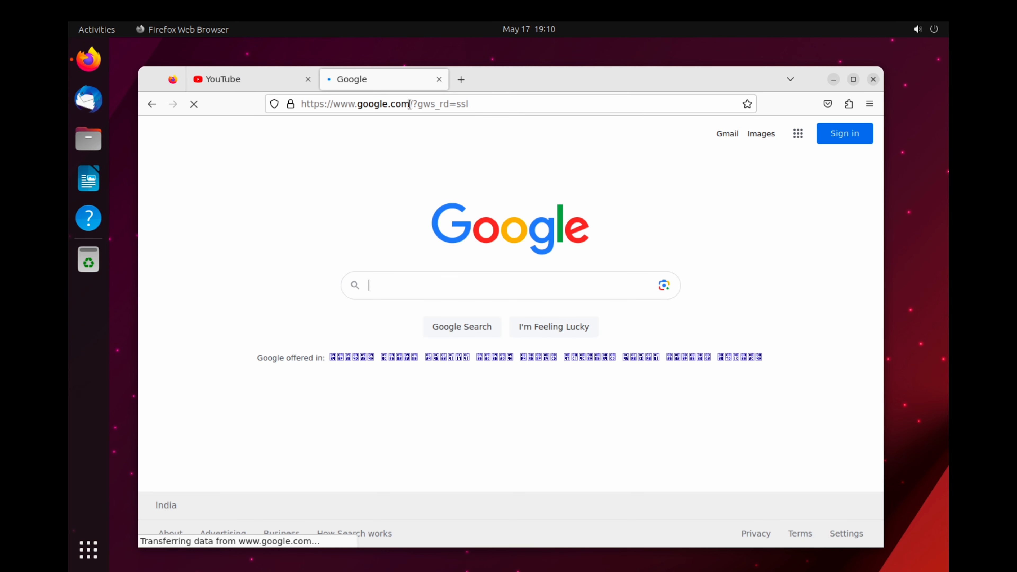